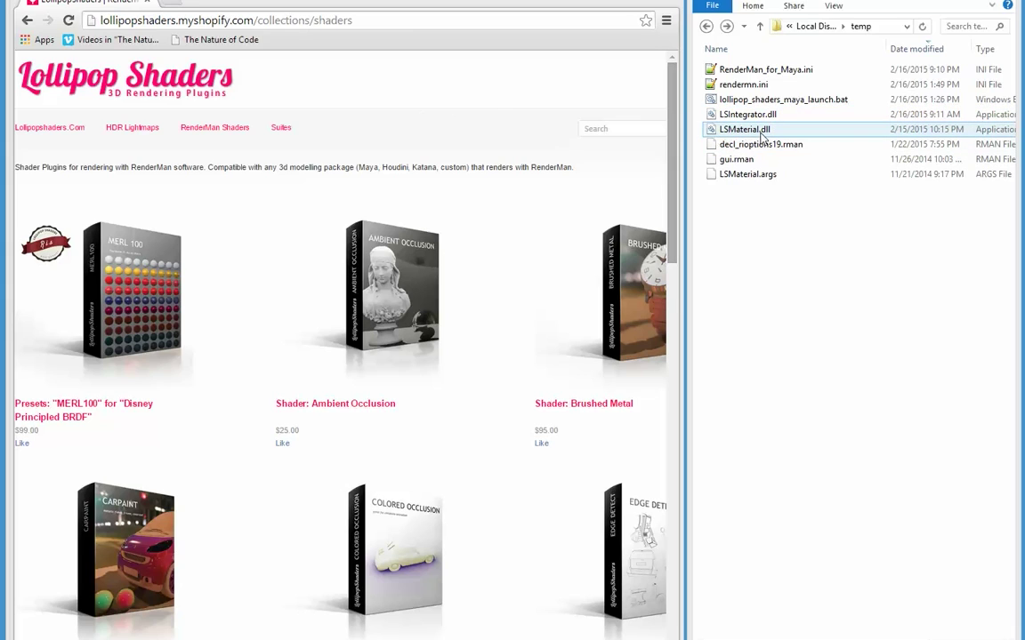
# - Look over the plugin files in the temp folder and bring up the diagram of the RenderMan folder structure
pyautogui.click(771, 132)
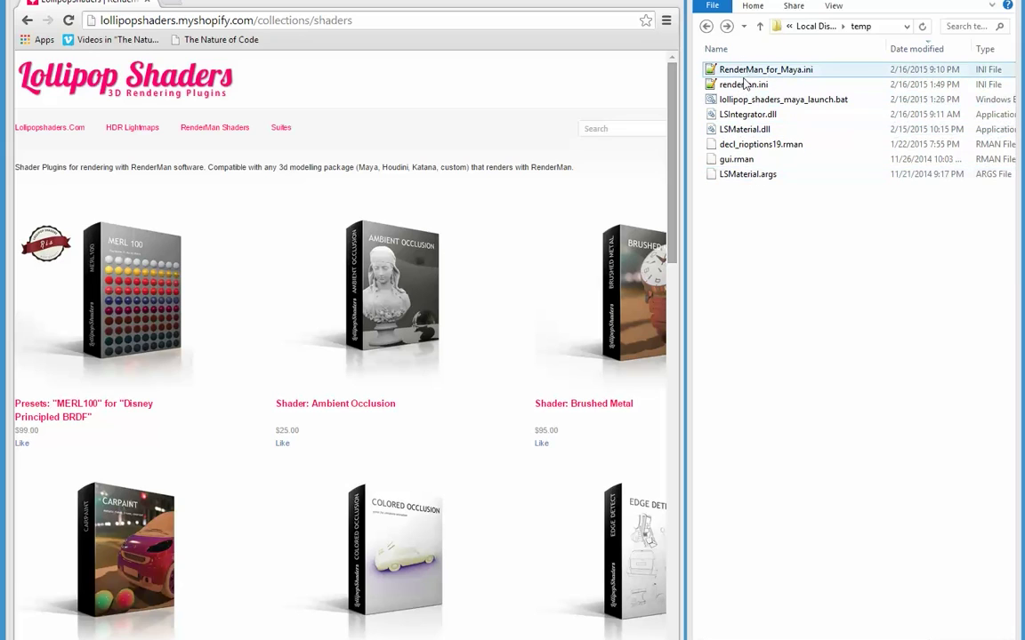
pyautogui.click(740, 100)
pyautogui.click(742, 70)
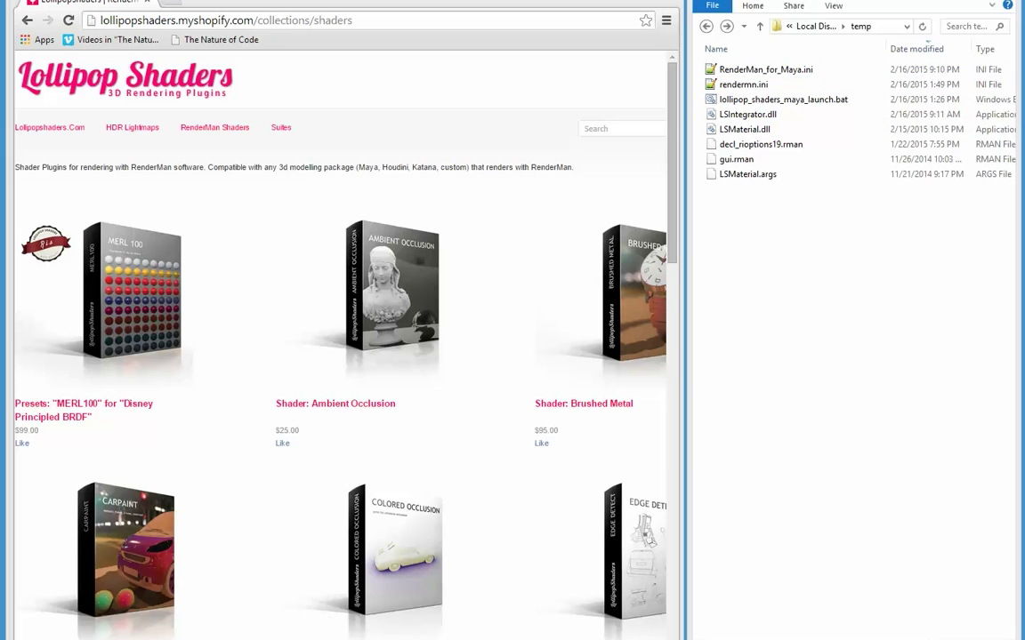
pyautogui.click(131, 617)
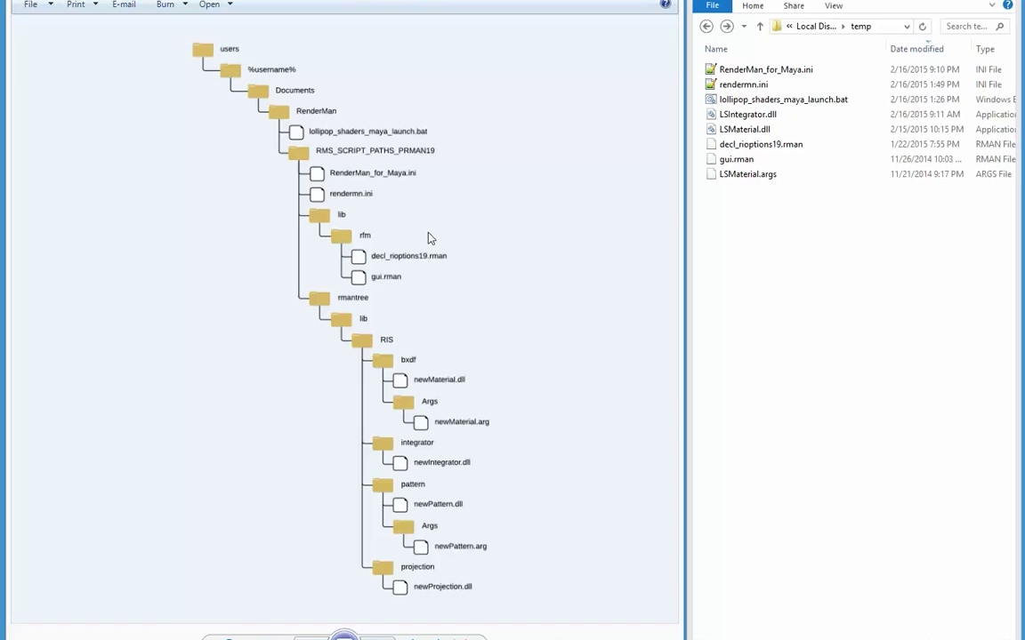
# - Go from the temp folder to the RenderMan folder inside the user's Documents on Local Disk (C:)
pyautogui.click(759, 27)
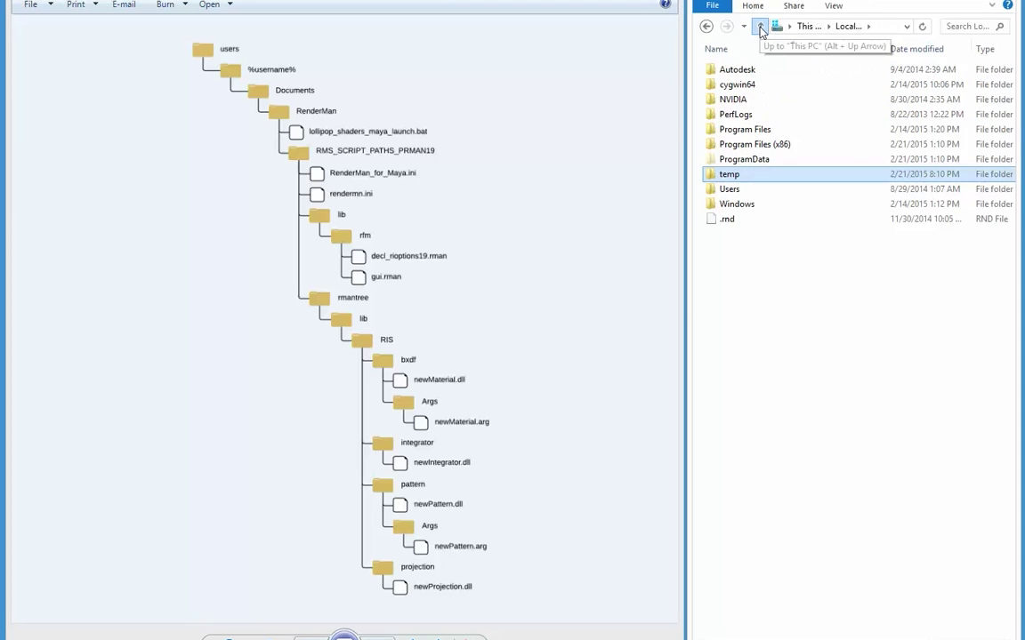
pyautogui.click(760, 27)
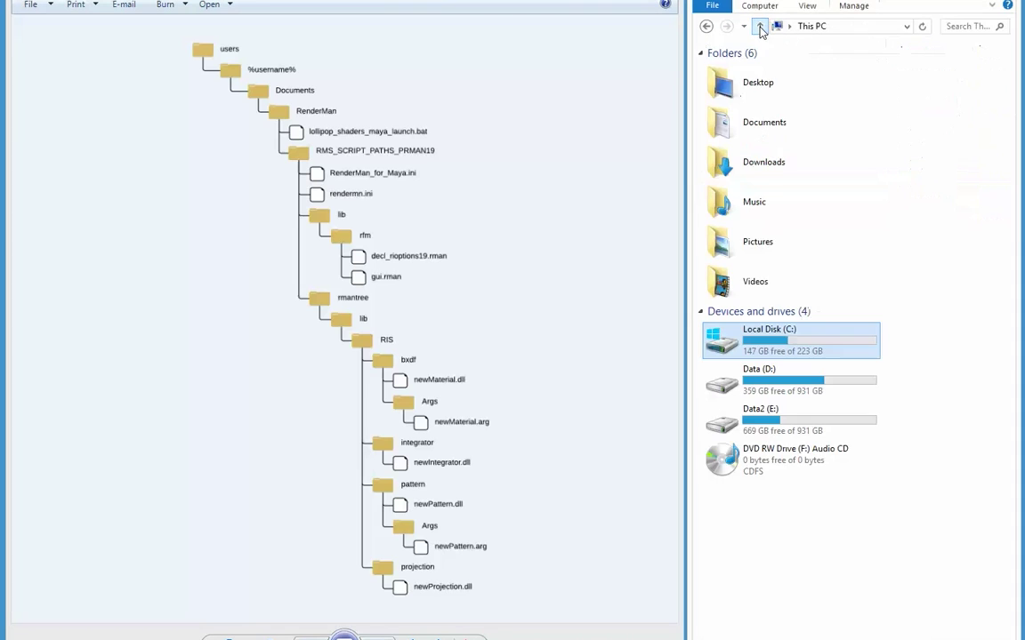
pyautogui.doubleClick(761, 346)
pyautogui.doubleClick(727, 189)
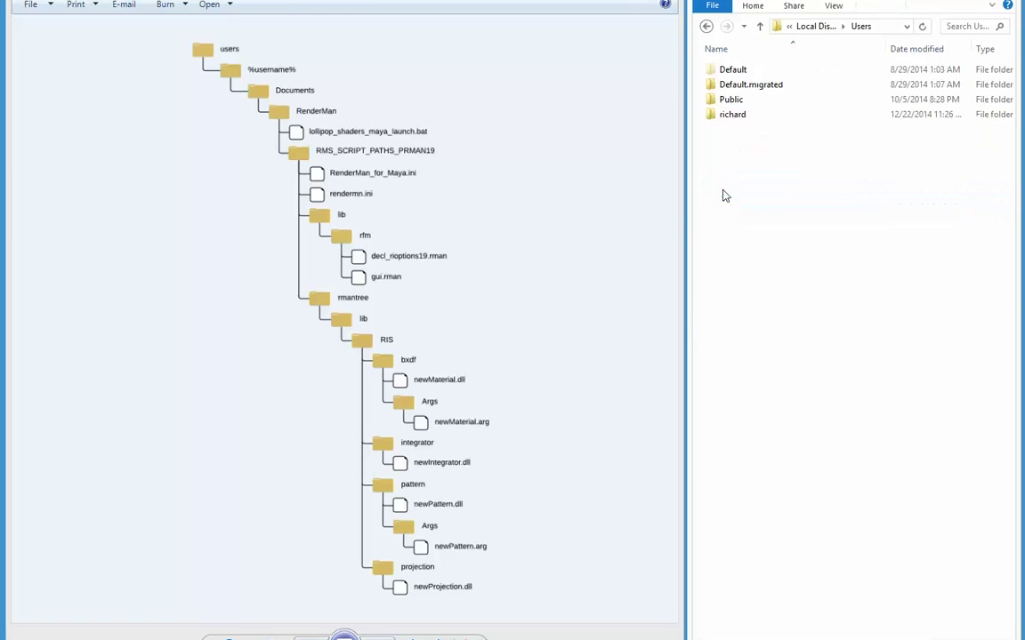
pyautogui.click(729, 117)
pyautogui.doubleClick(728, 117)
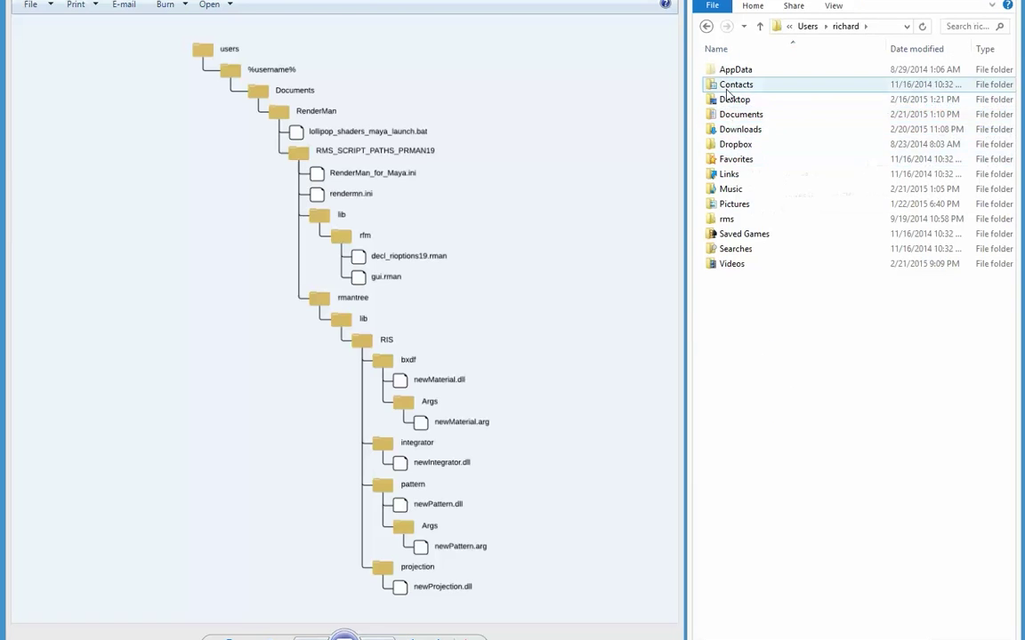
pyautogui.doubleClick(729, 114)
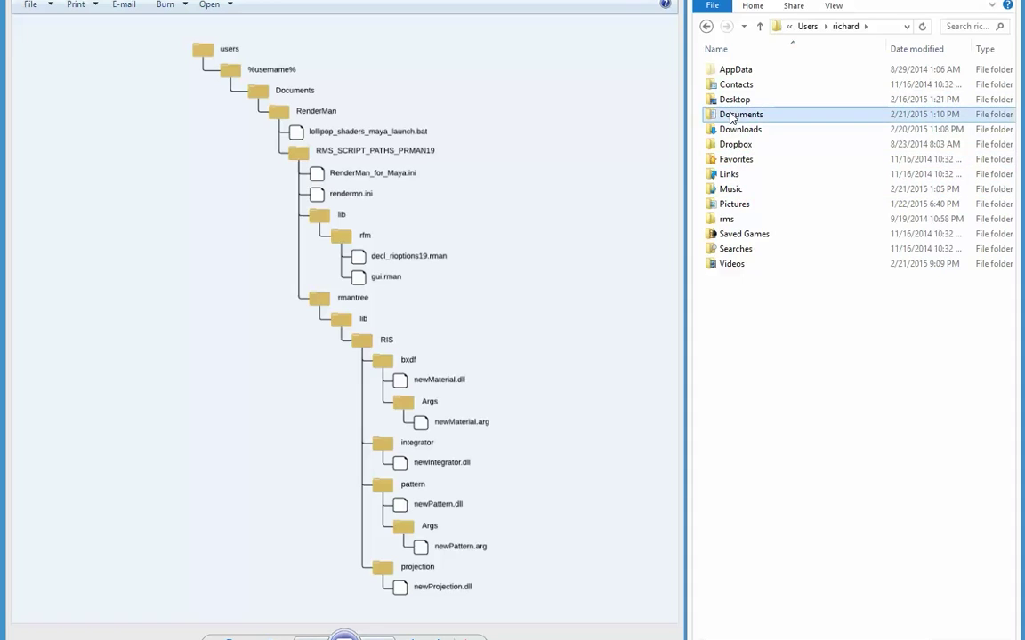
pyautogui.click(726, 145)
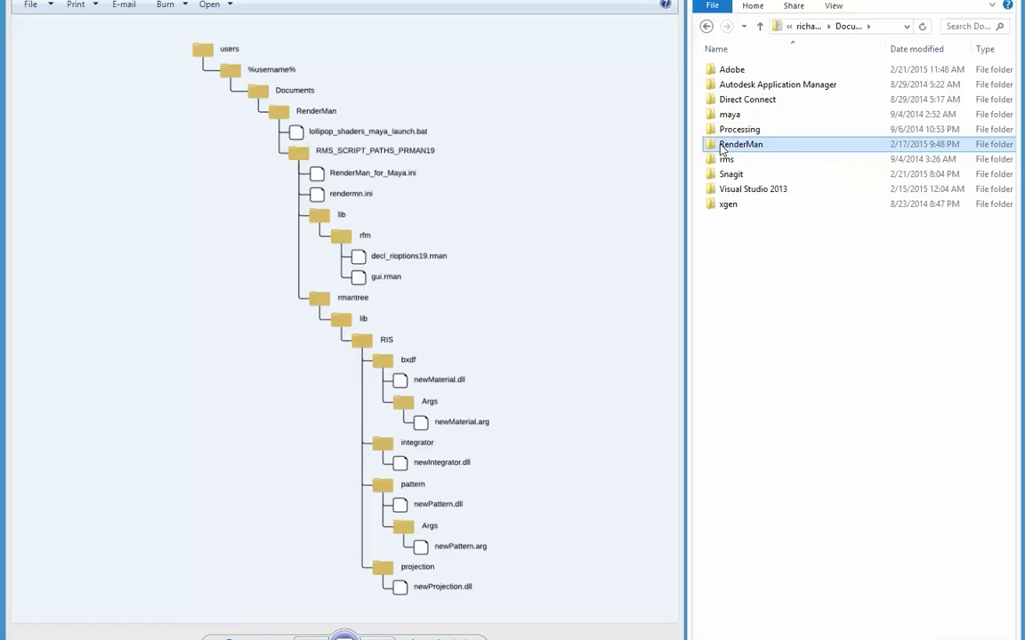
pyautogui.doubleClick(725, 147)
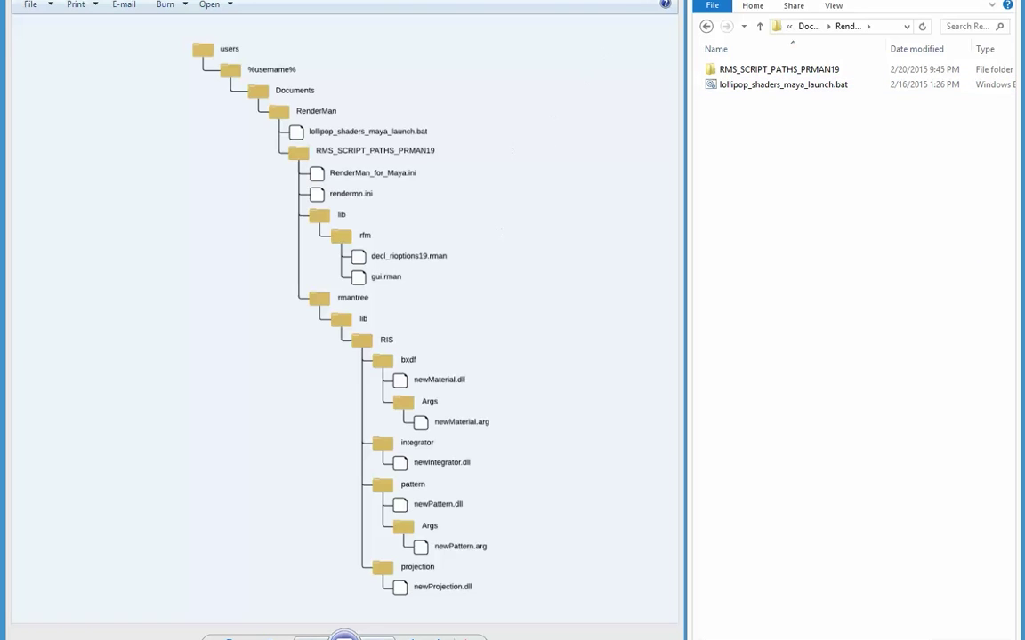
# - Switch to Notepad++ and show the lollipop_shaders_maya_launch.bat script
pyautogui.hotkey('alt', 'Tab')
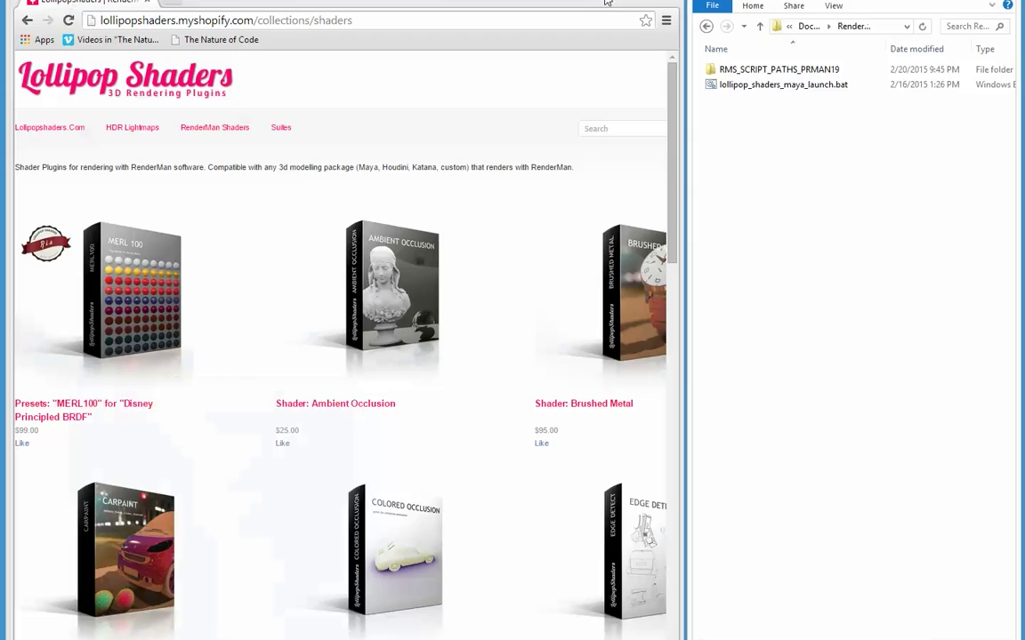
pyautogui.hotkey('alt', 'Tab')
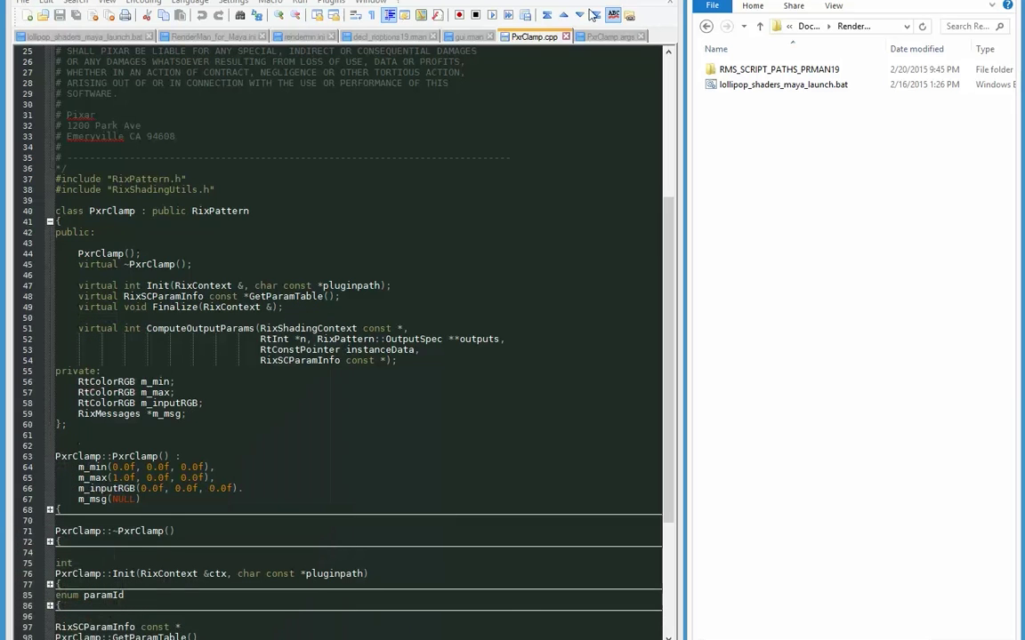
pyautogui.click(86, 37)
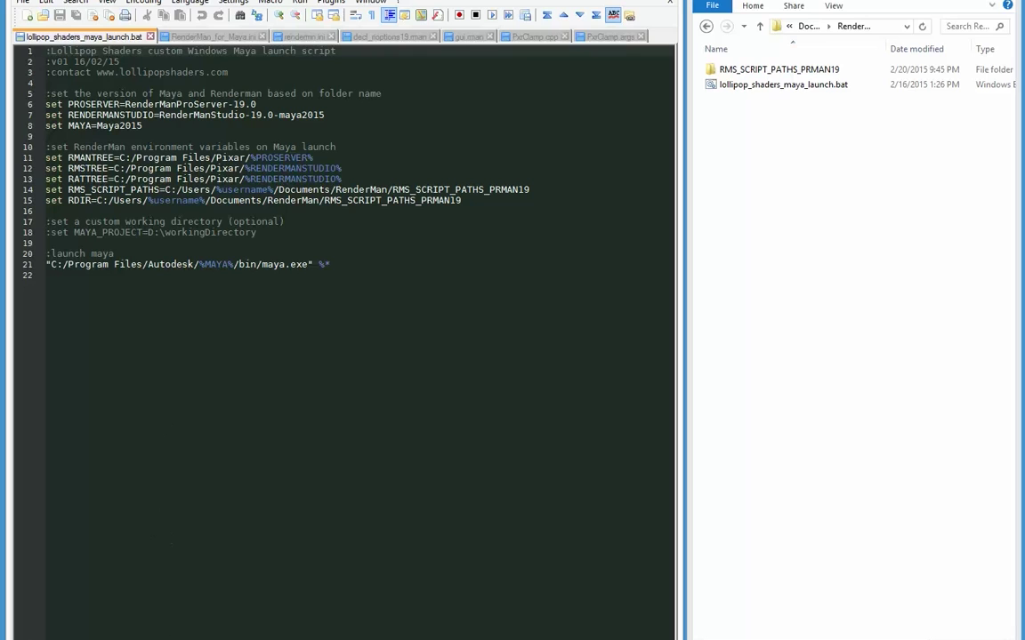
# - Look up the RenderMan system variables in the Windows environment variables, then close the system windows
pyautogui.press('super+Pause')
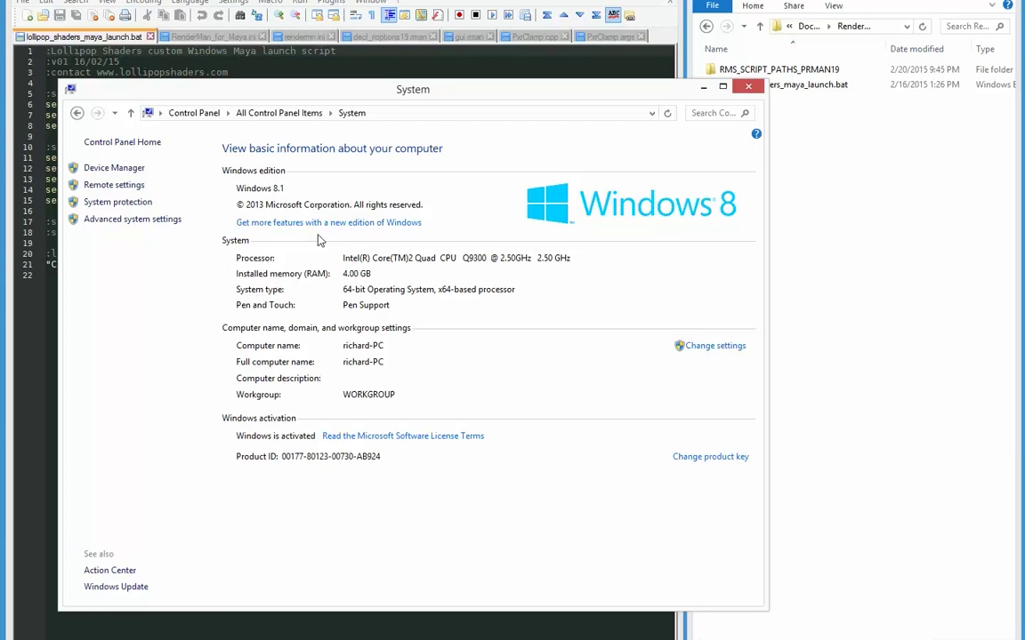
pyautogui.click(104, 222)
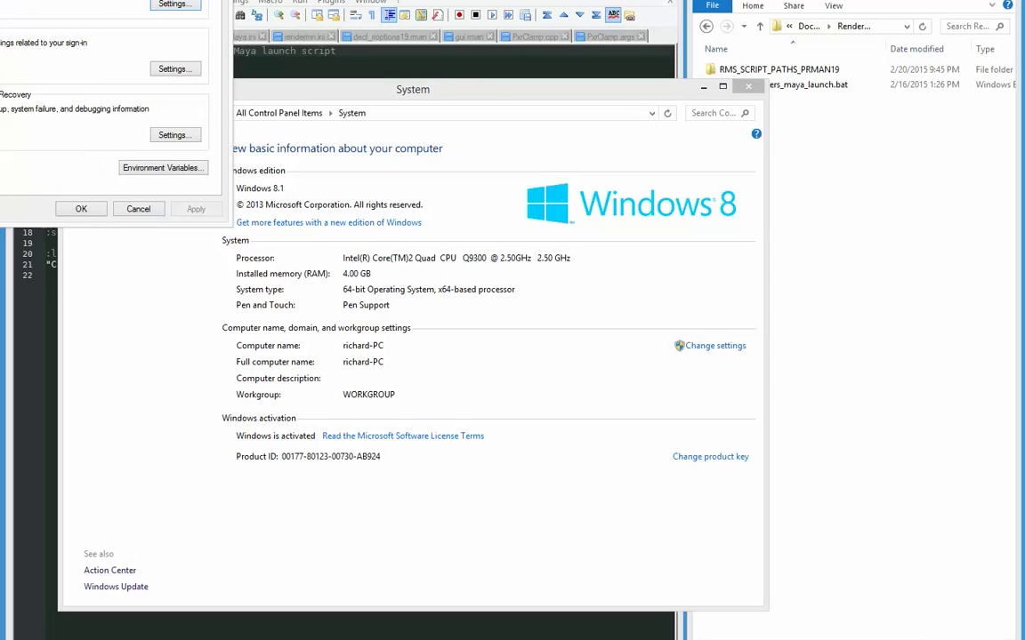
pyautogui.click(390, 381)
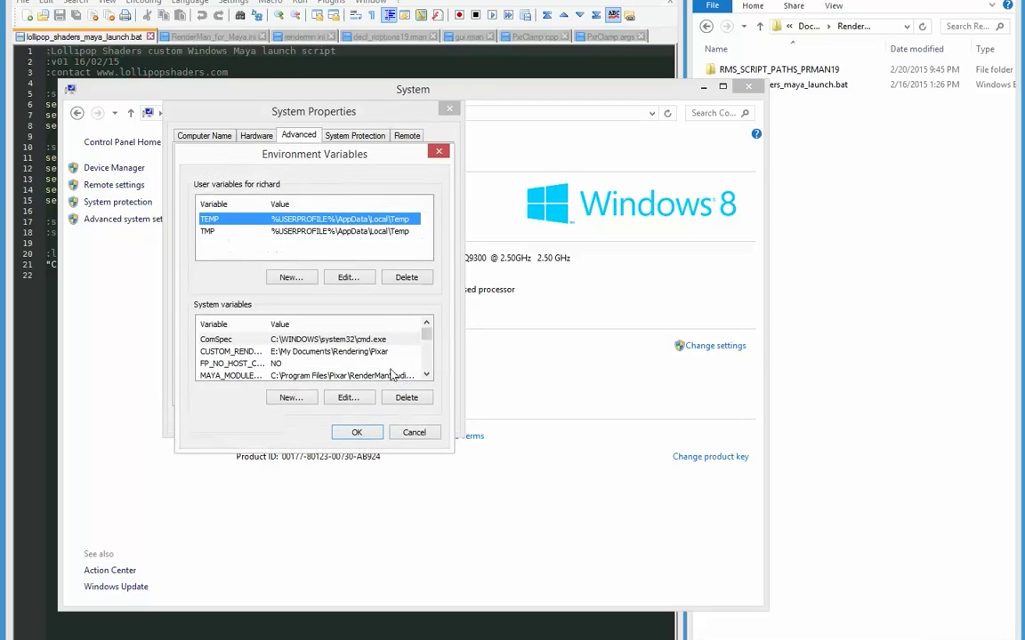
pyautogui.moveTo(426, 335); pyautogui.dragTo(425, 352)
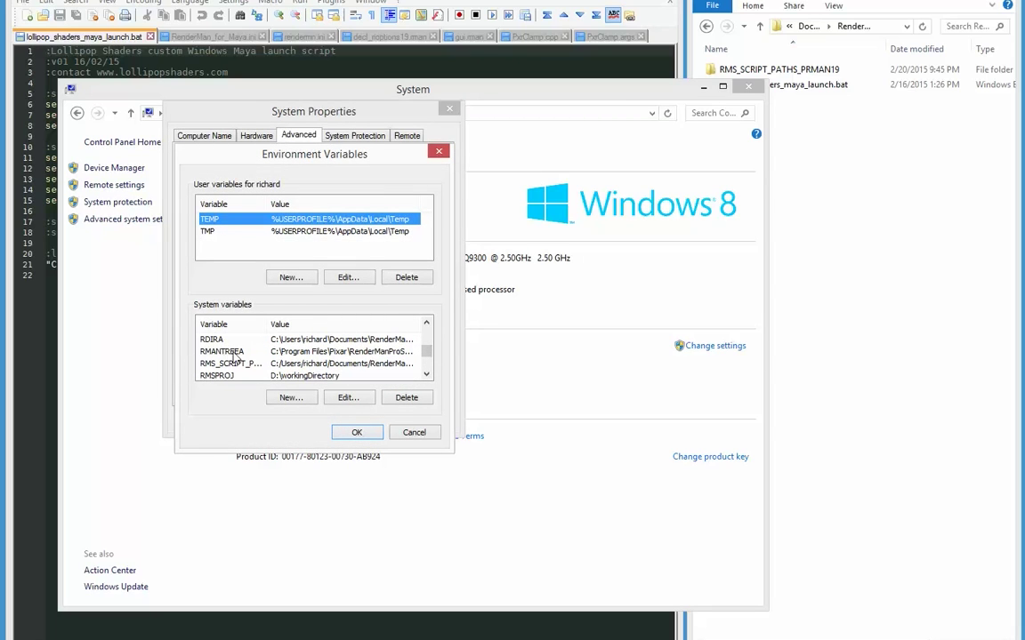
pyautogui.click(356, 432)
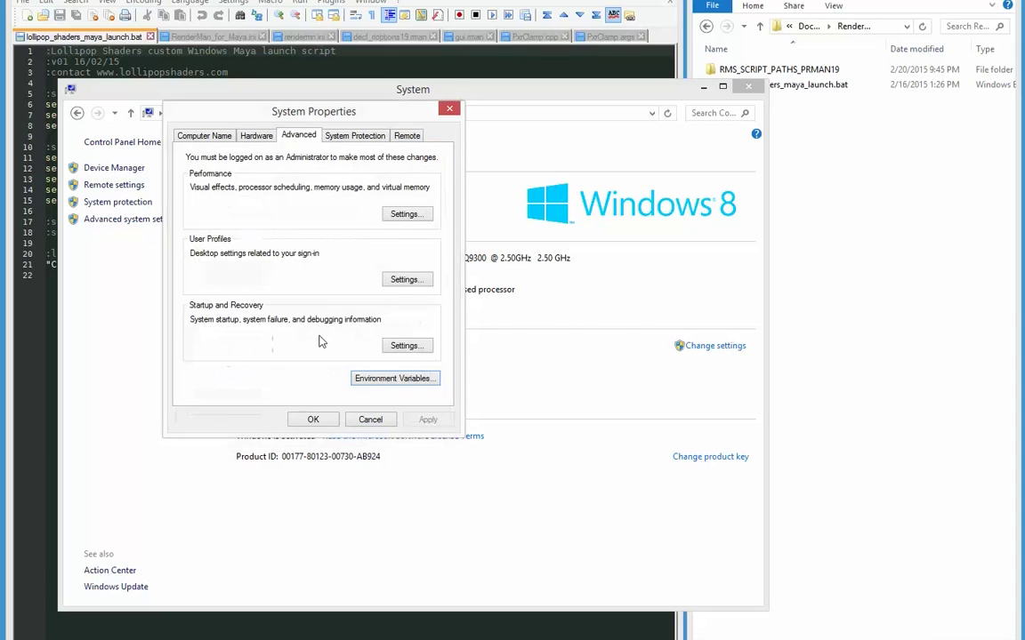
pyautogui.click(368, 419)
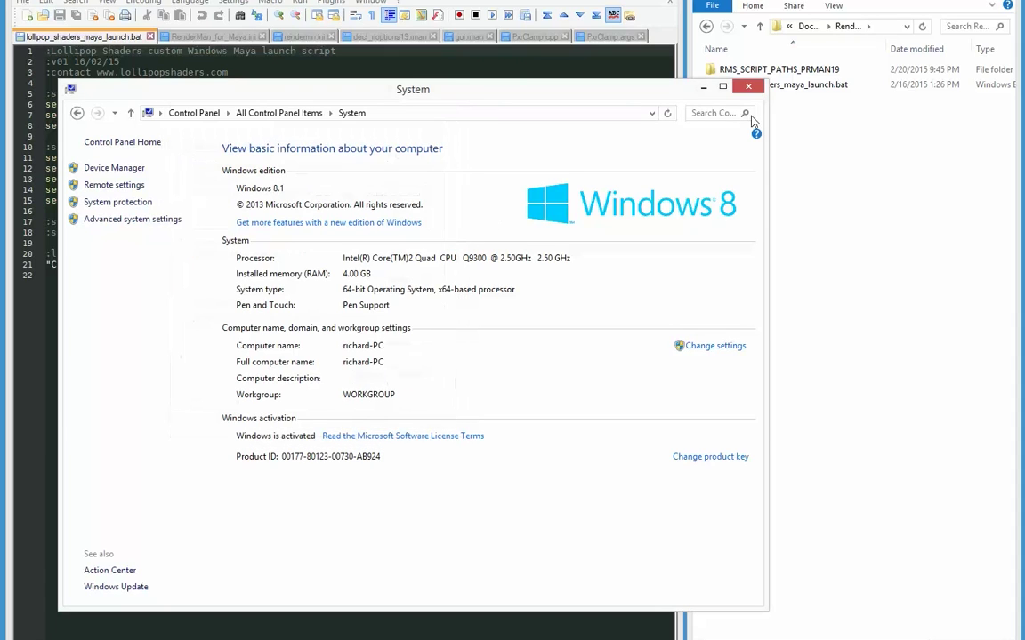
pyautogui.click(748, 86)
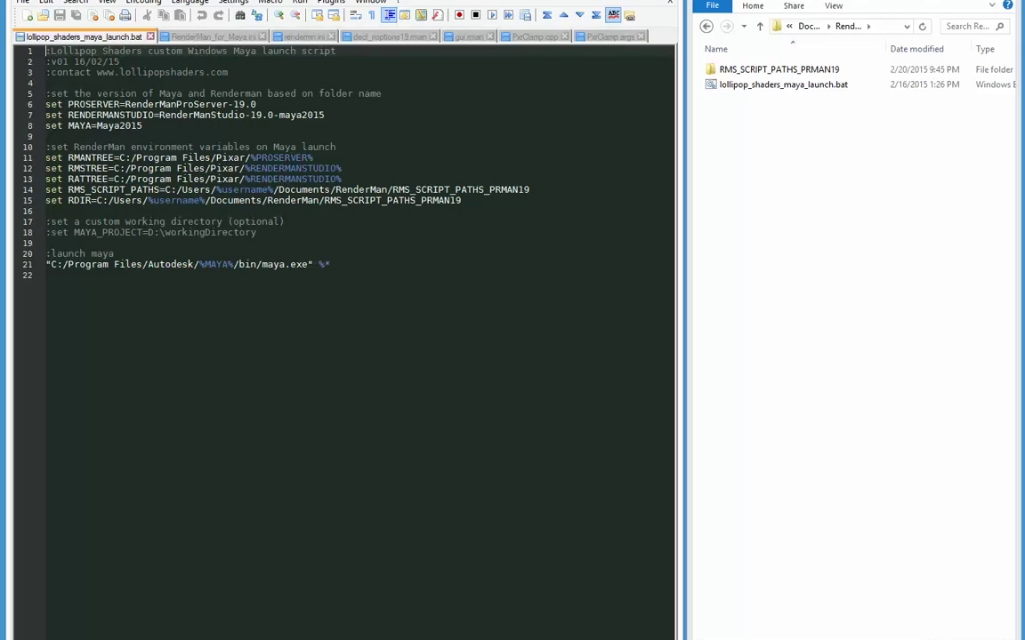
# - Open the RMS_SCRIPT_PATHS_PRMAN19 folder and examine RenderMan_for_Maya.ini in Notepad++
pyautogui.hotkey('alt', 'Tab')
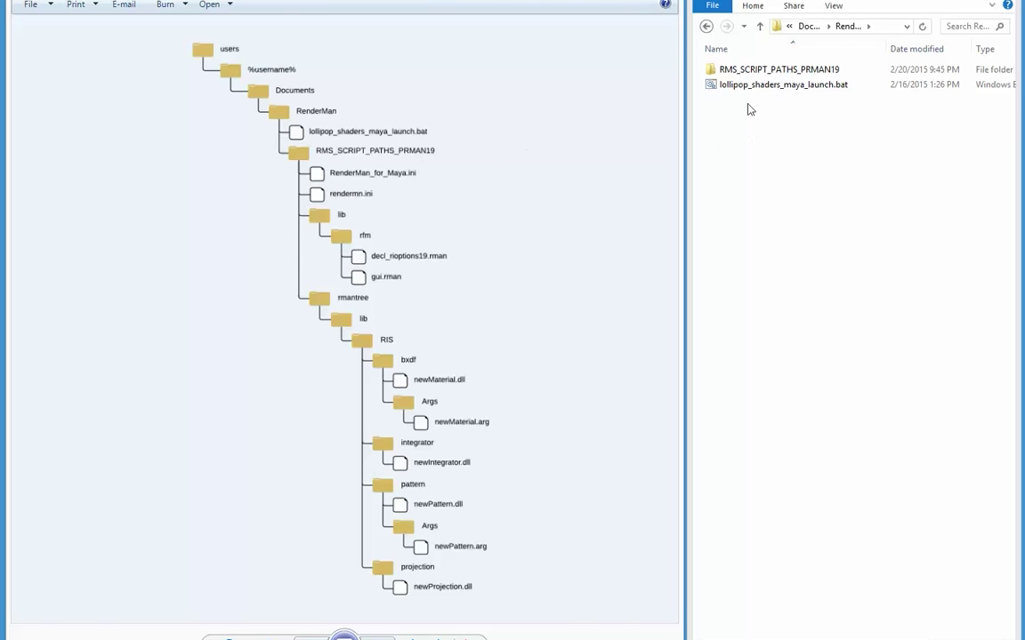
pyautogui.doubleClick(722, 71)
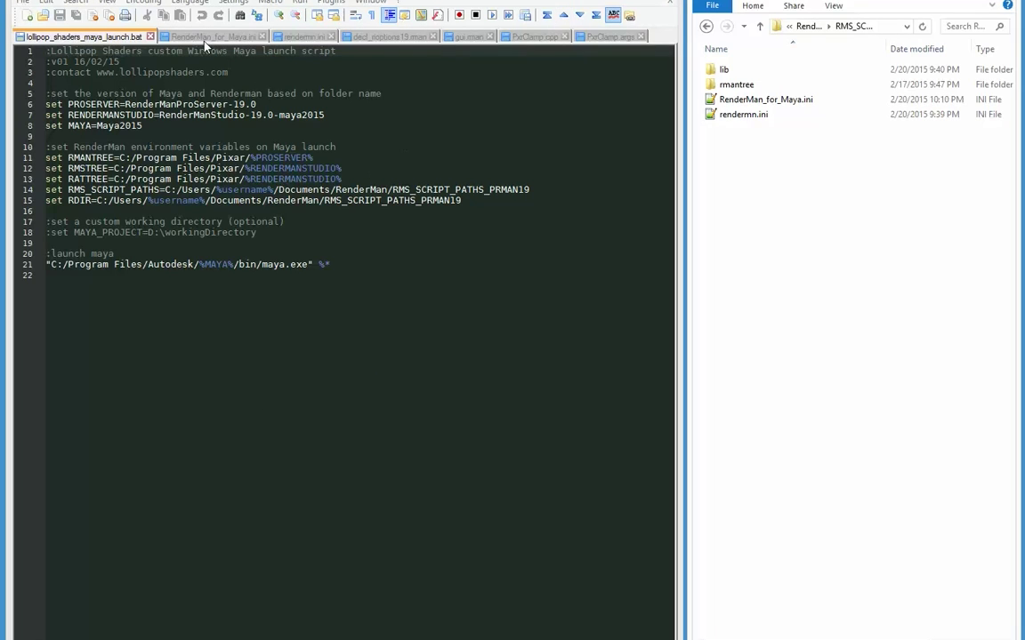
pyautogui.click(205, 37)
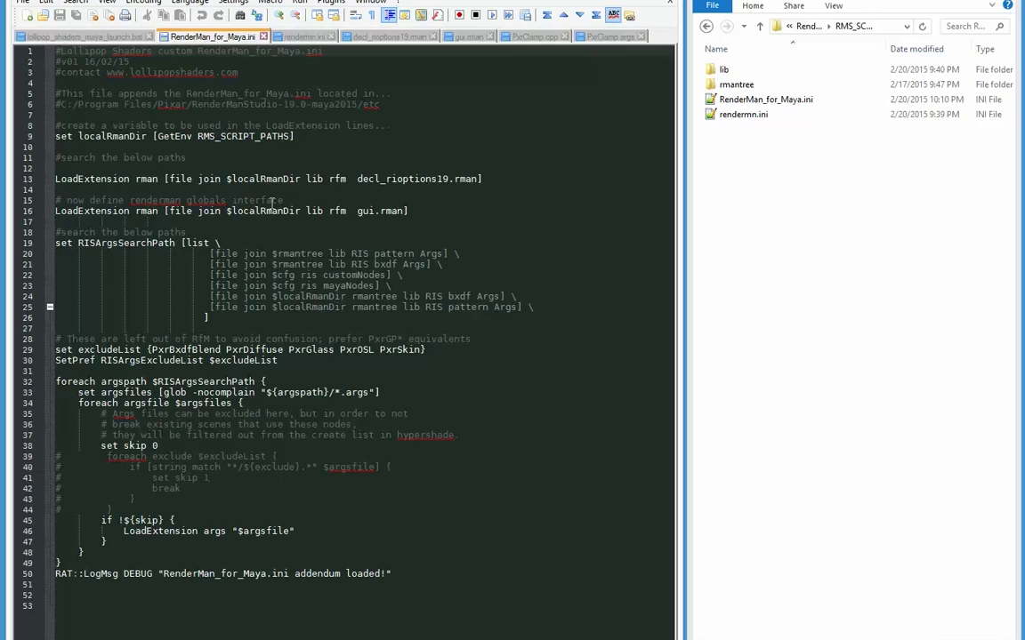
pyautogui.click(736, 84)
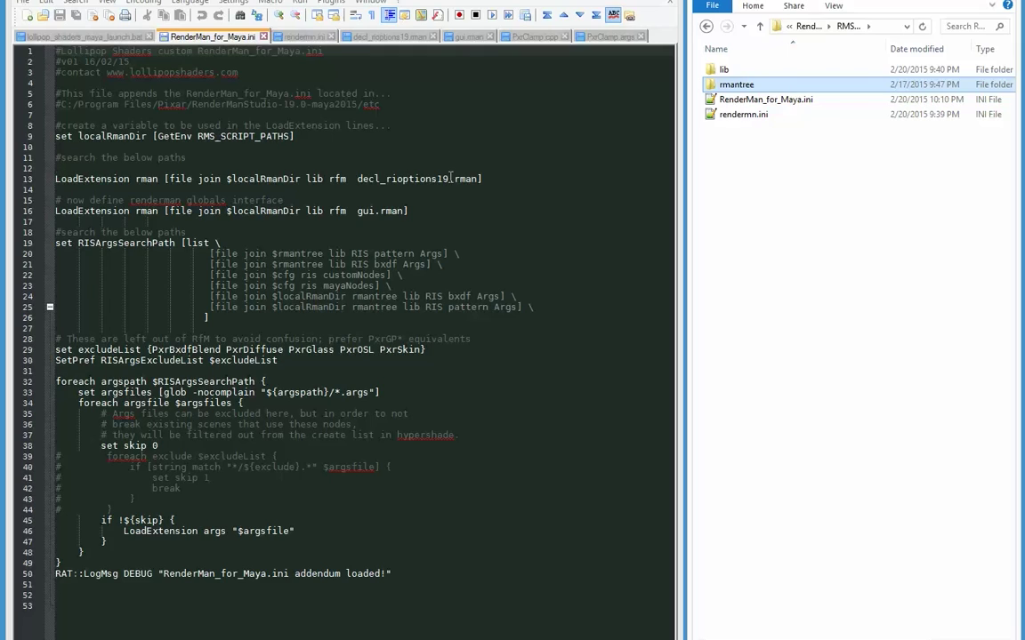
pyautogui.write('.')
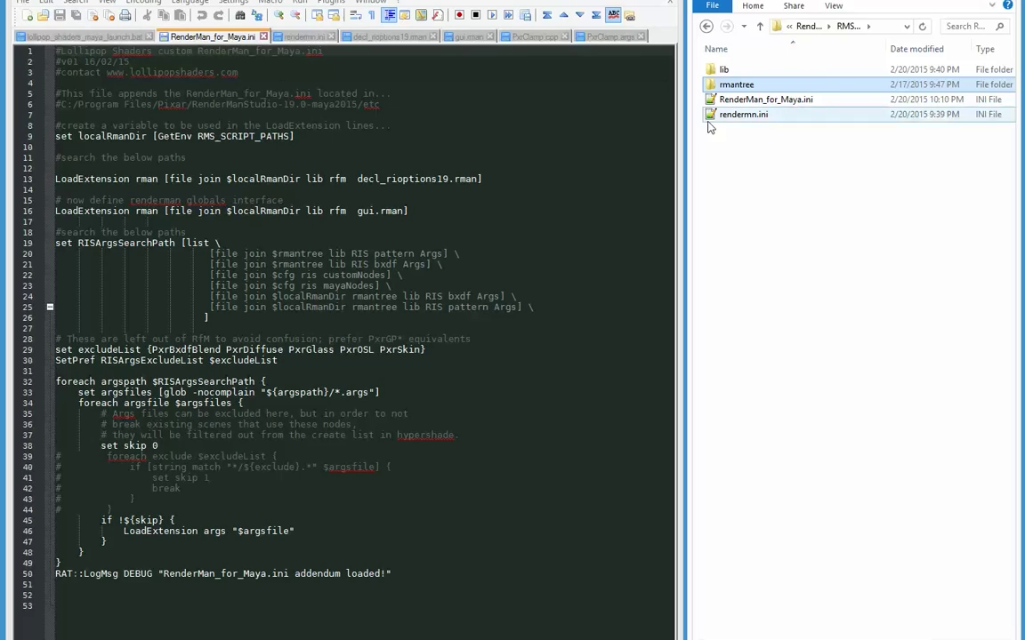
# - Show rendermn.ini and read along its full standardrixpluginpath line, including the RMS_SCRIPT_PATHS entries
pyautogui.click(736, 116)
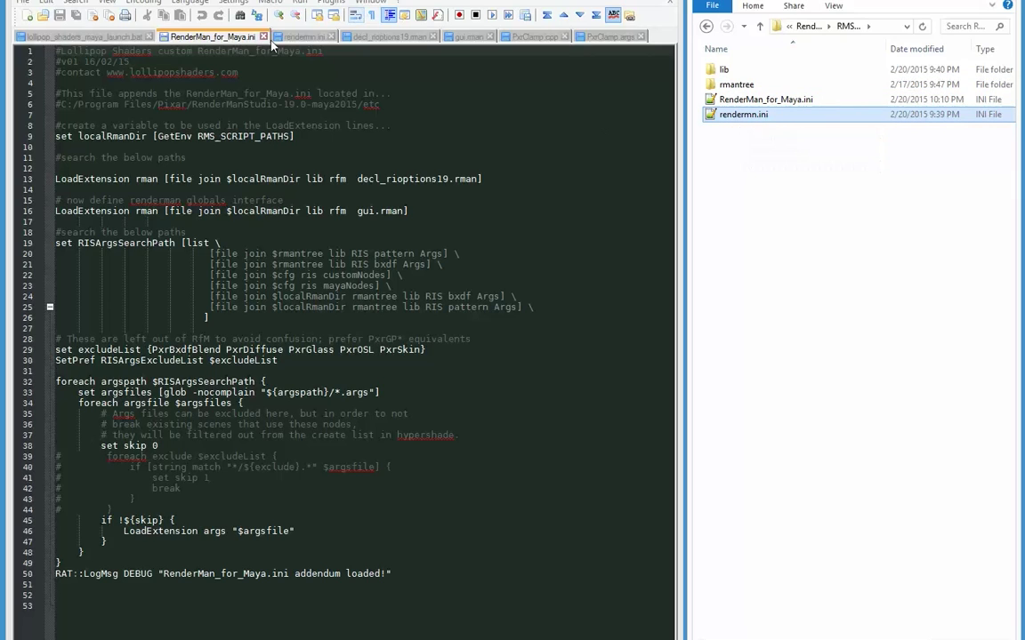
pyautogui.click(300, 37)
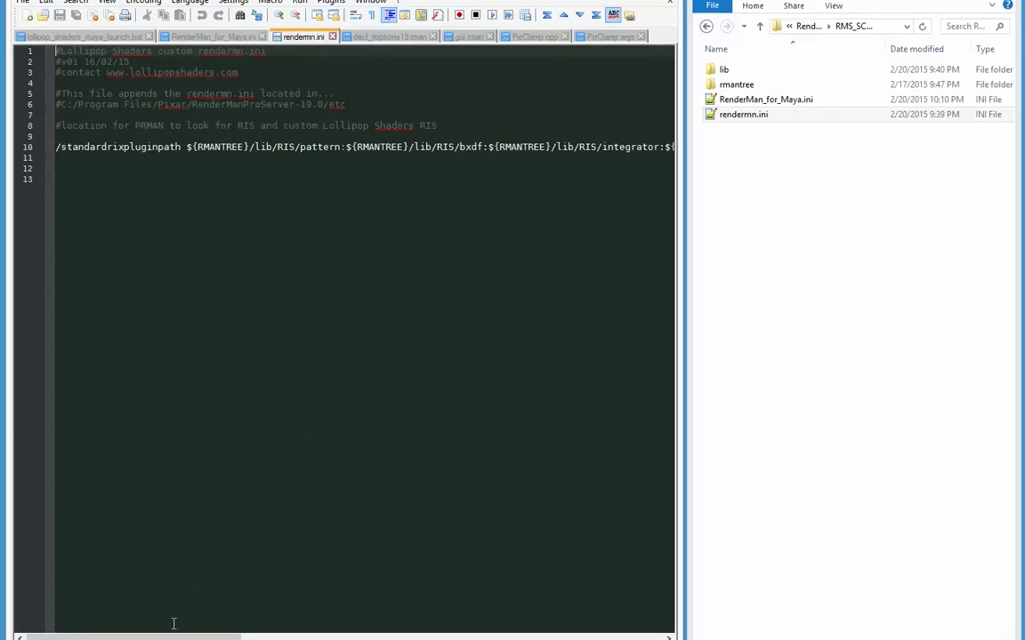
pyautogui.moveTo(133, 637)
pyautogui.mouseDown()
pyautogui.moveTo(247, 637)
pyautogui.moveTo(134, 637)
pyautogui.mouseUp()
pyautogui.moveTo(80, 637); pyautogui.dragTo(458, 617)
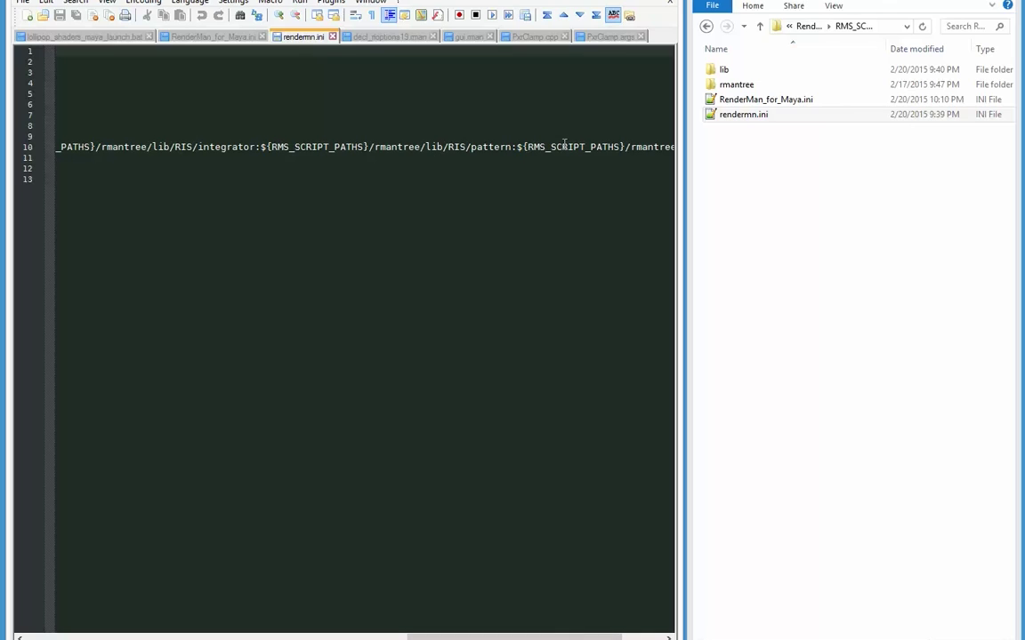
pyautogui.moveTo(409, 636); pyautogui.dragTo(451, 637)
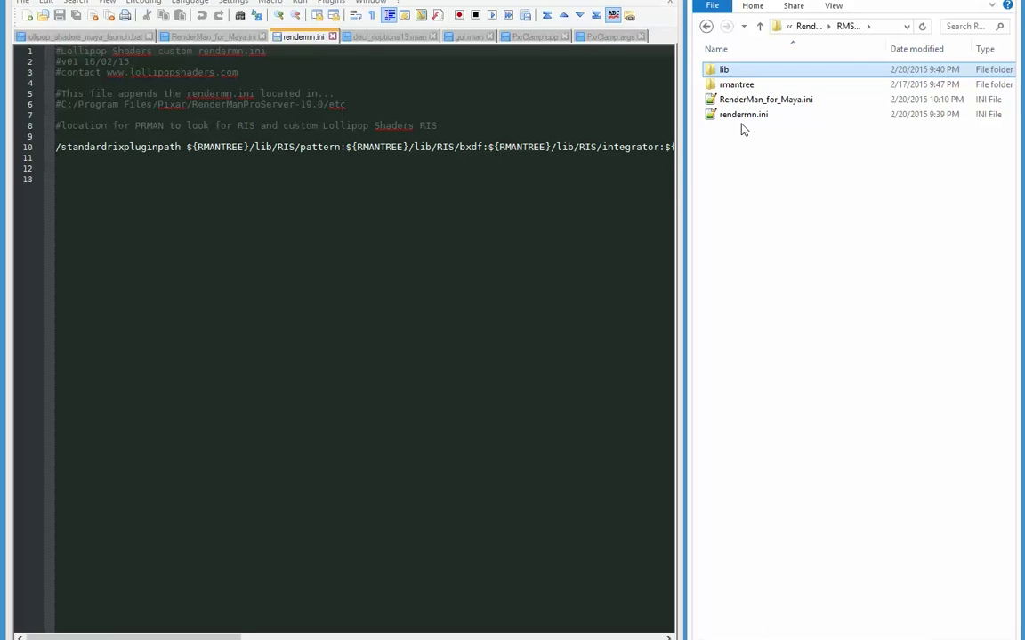
# - Open the rfm folder inside lib and examine the "Lollipop" LSIntegrator entry in decl_rioptions19.rman
pyautogui.doubleClick(721, 71)
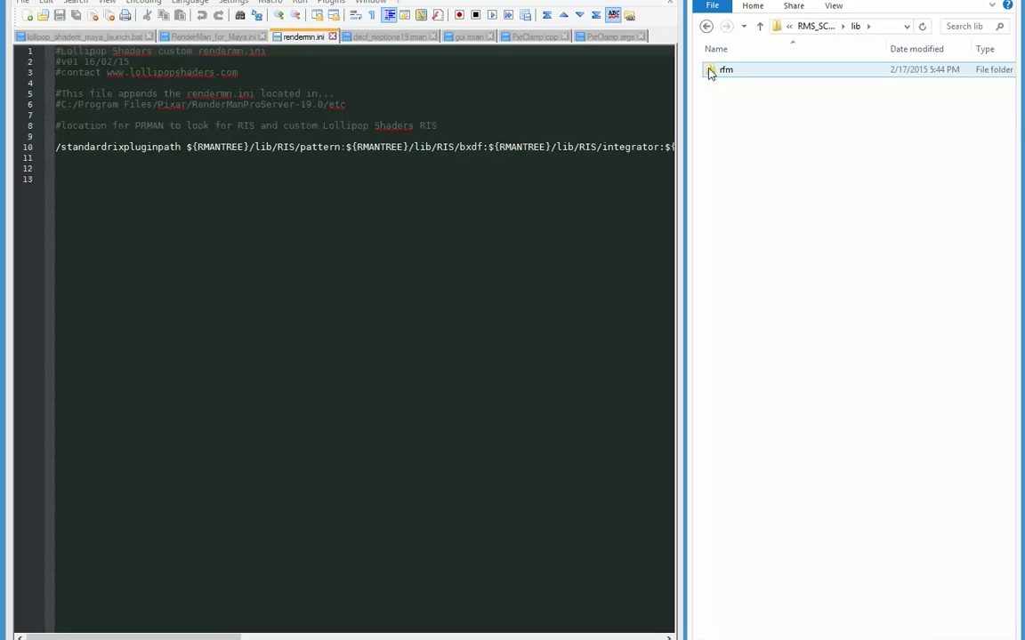
pyautogui.doubleClick(721, 70)
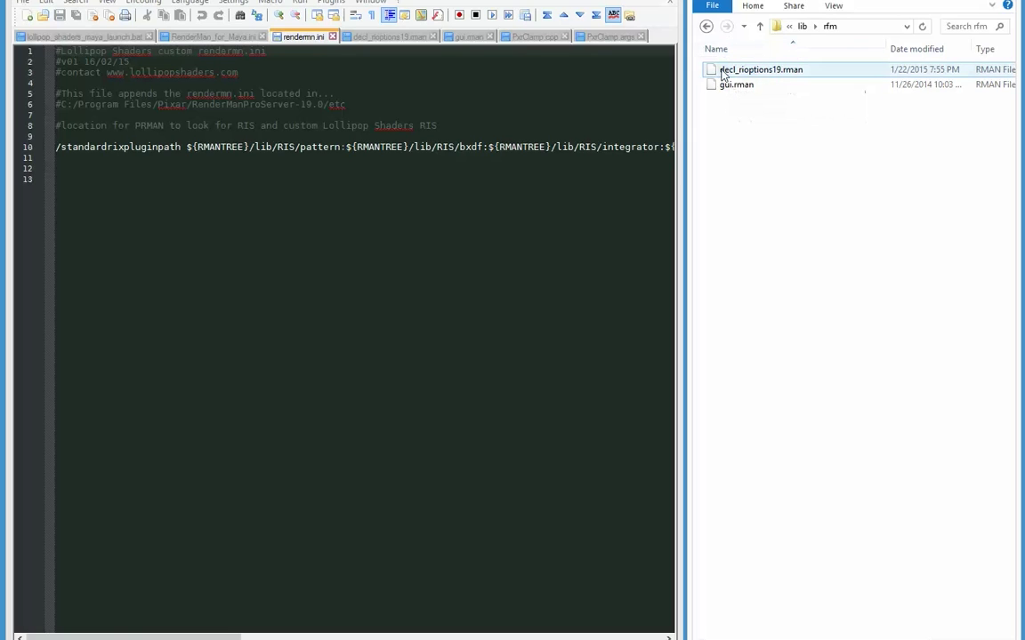
pyautogui.click(382, 37)
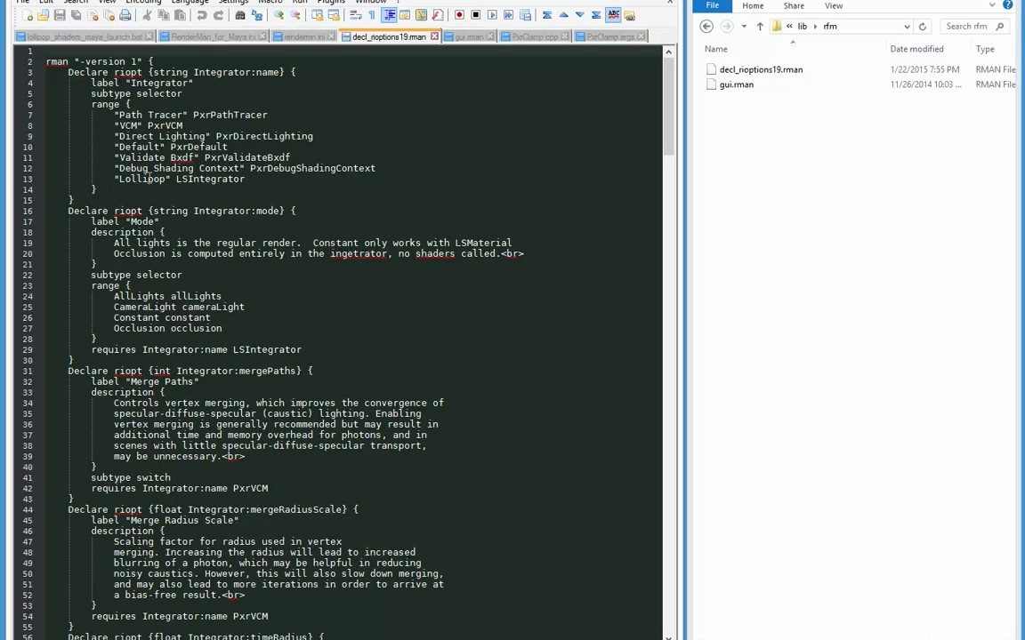
pyautogui.click(262, 179)
pyautogui.hotkey('ctrl', 'Left')
pyautogui.hotkey('ctrl', 'Left')
pyautogui.hotkey('ctrl', 'Left')
# - Show gui.rman and find the "Lollipop" group among the integrator controls
pyautogui.hotkey('ctrl', 'Tab')
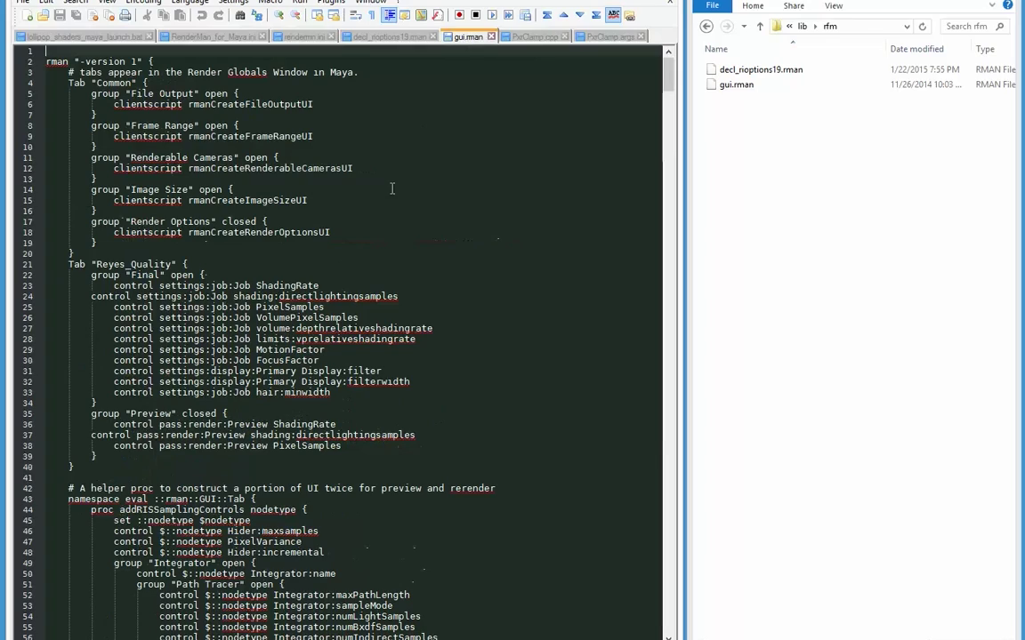
pyautogui.scroll(-20, 383, 244)
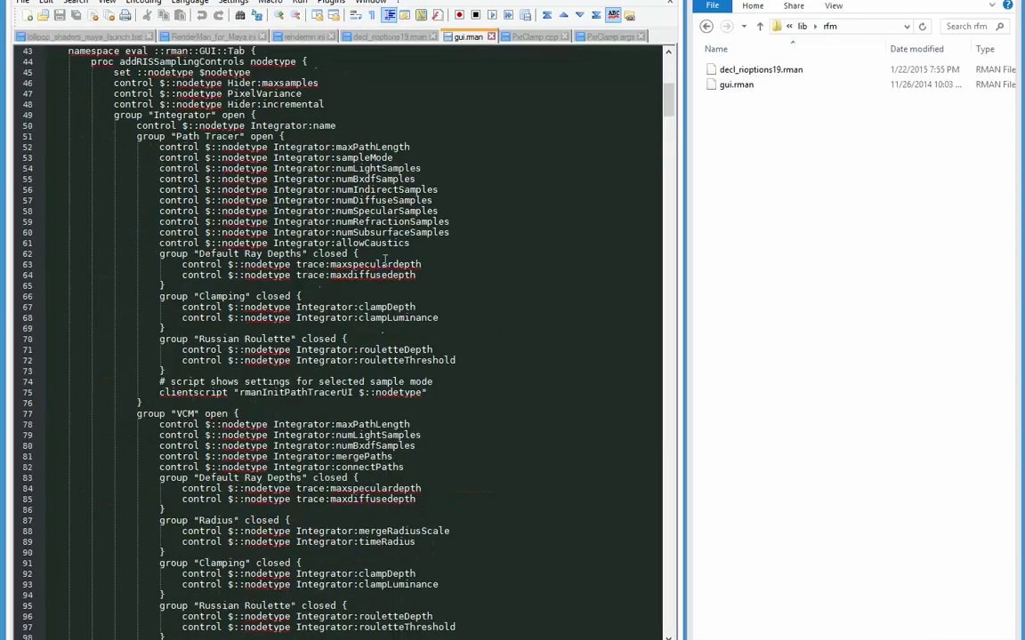
pyautogui.scroll(5, 382, 263)
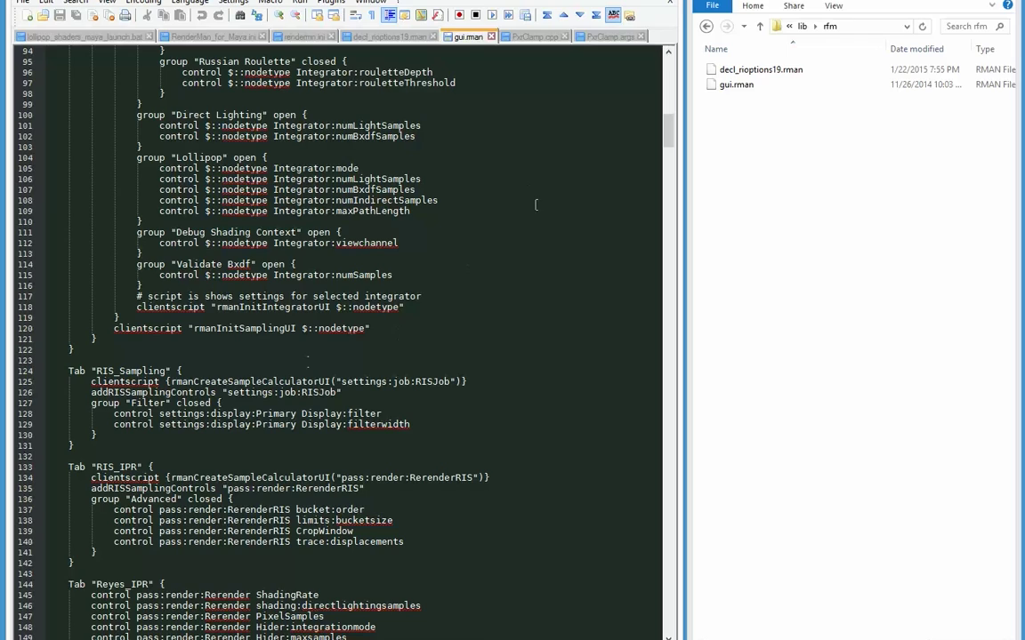
# - Go back up to the RMS_SCRIPT_PATHS_PRMAN19 folder and browse through rmantree and lib into the RIS folder
pyautogui.click(759, 27)
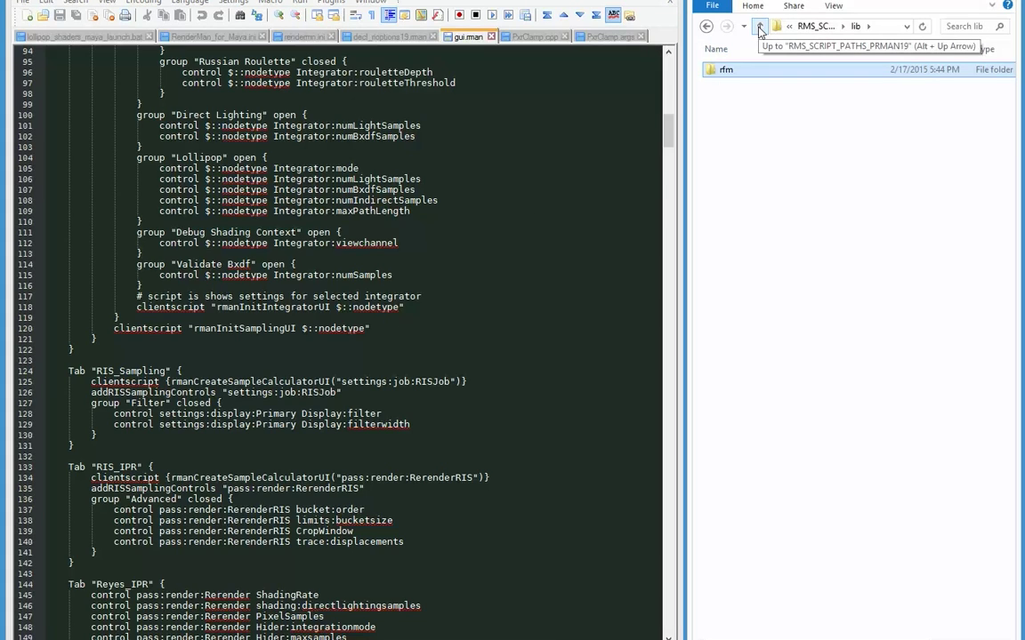
pyautogui.click(759, 27)
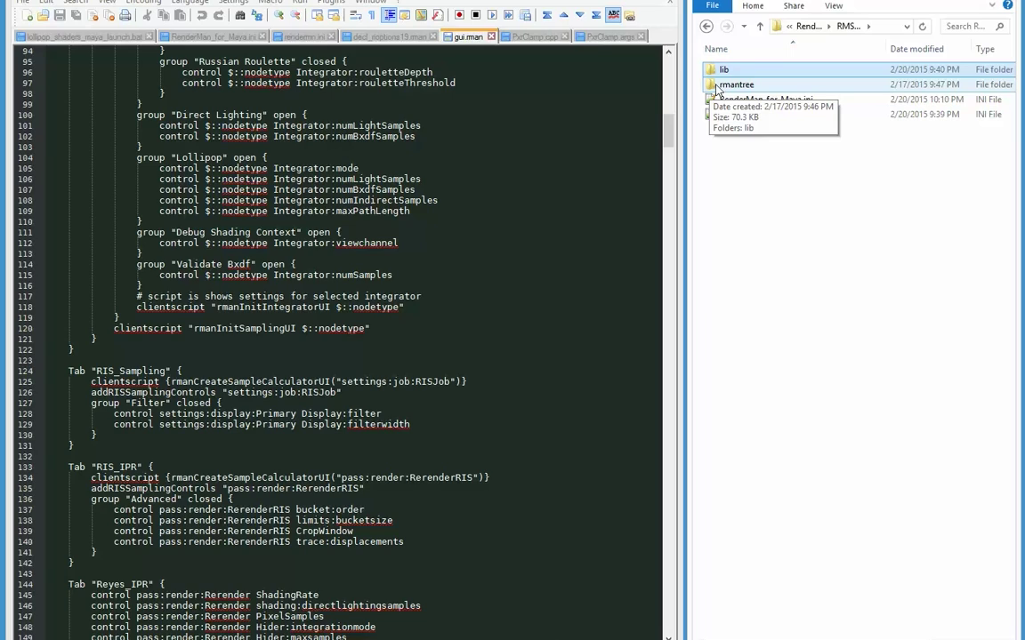
pyautogui.doubleClick(734, 84)
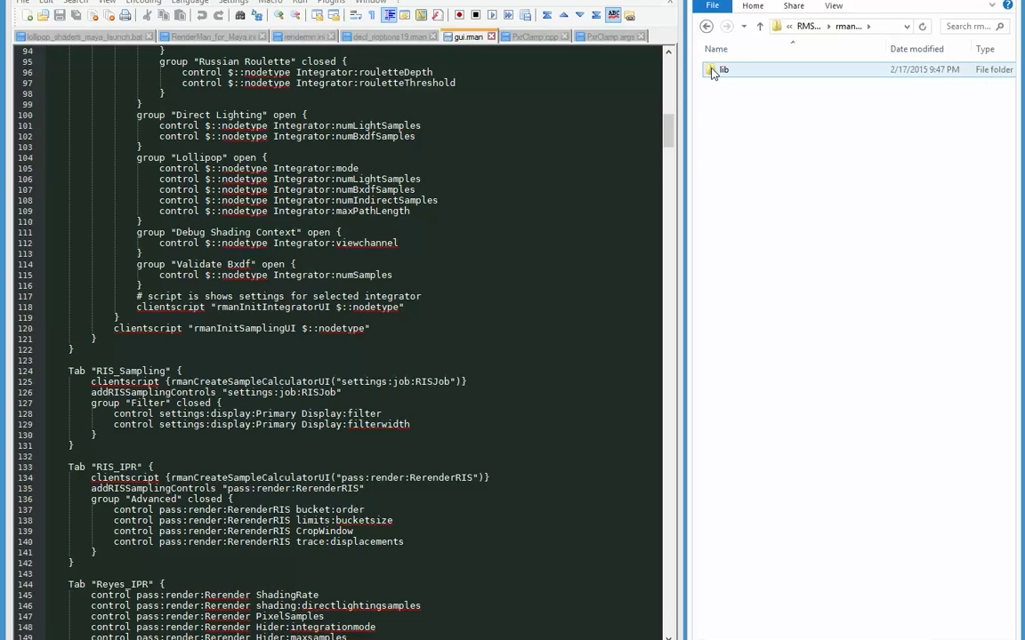
pyautogui.doubleClick(722, 70)
pyautogui.doubleClick(712, 71)
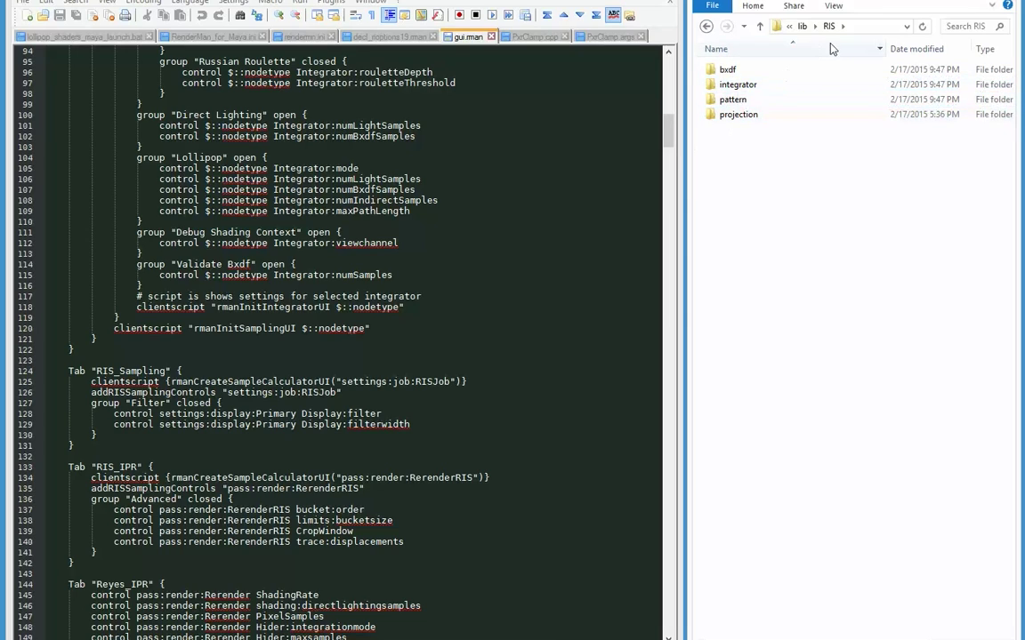
pyautogui.click(802, 26)
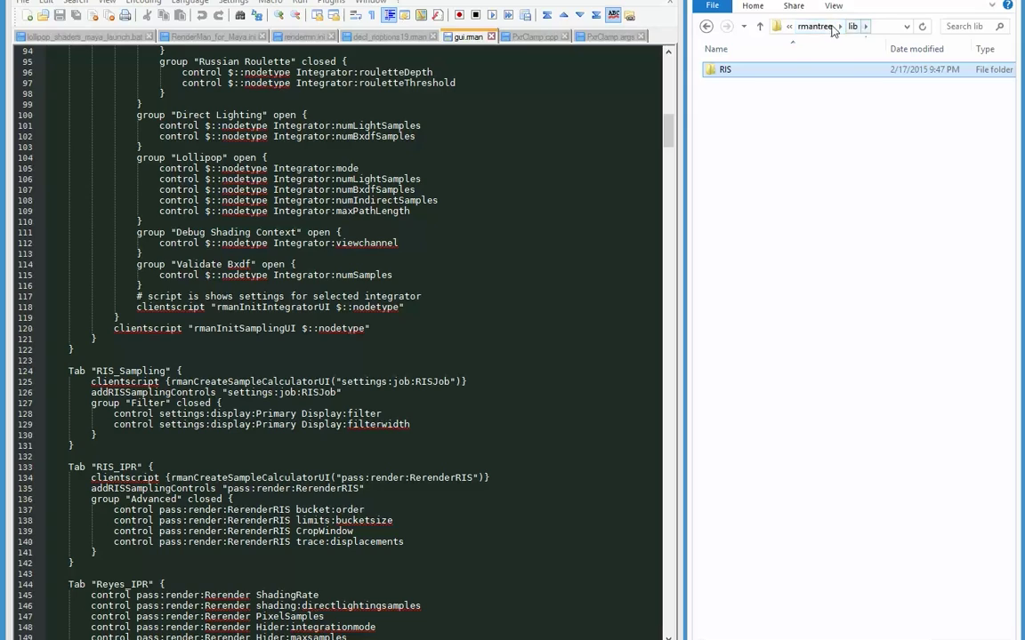
pyautogui.doubleClick(720, 73)
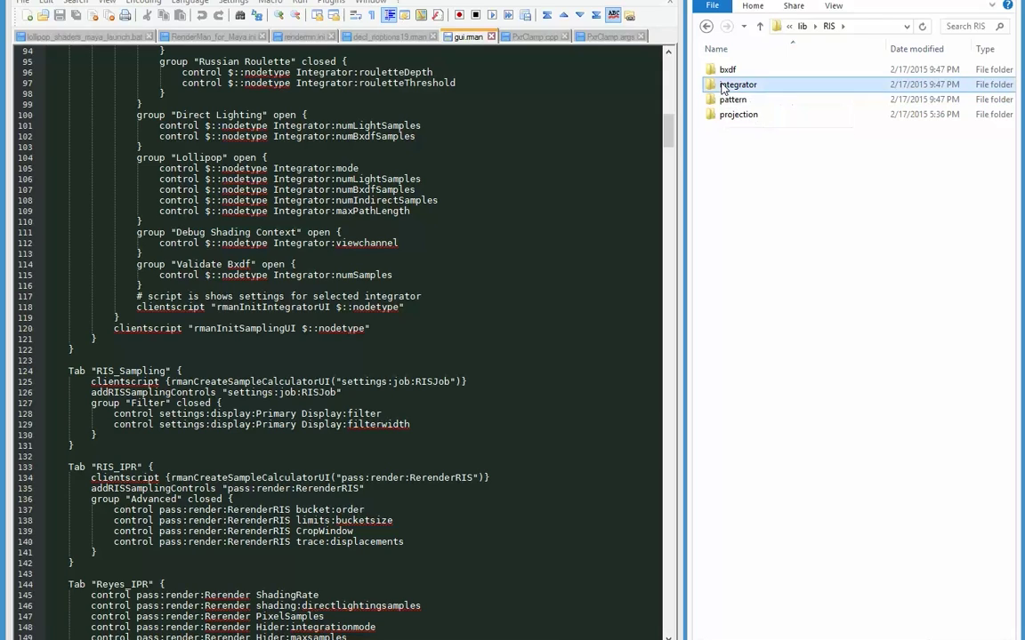
# - Examine the plugin files in the integrator and bxdf folders inside RIS, including the bxdf folder's Args subfolder
pyautogui.doubleClick(723, 86)
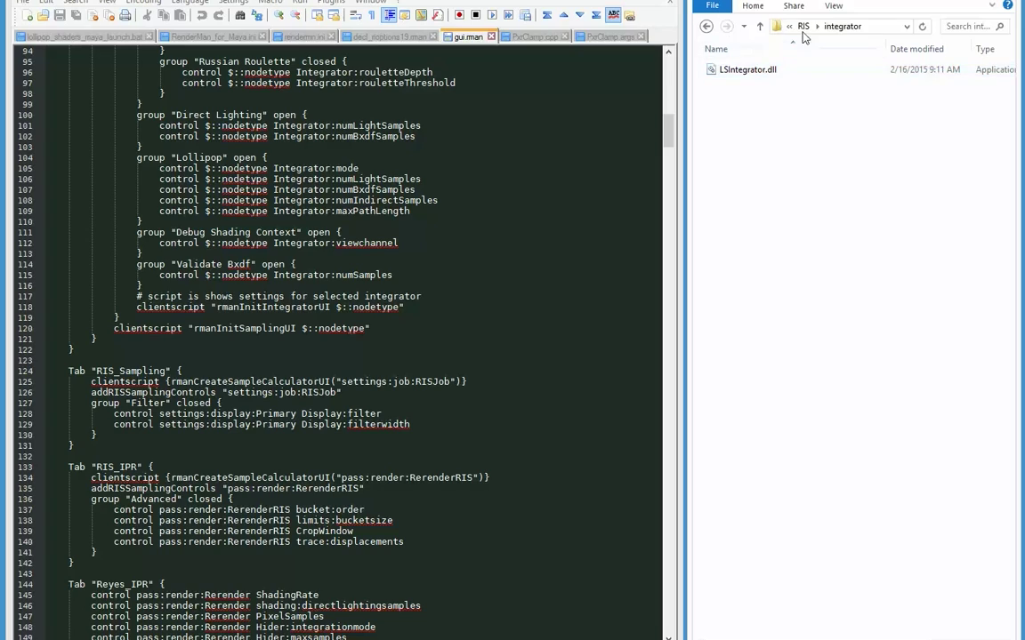
pyautogui.click(711, 27)
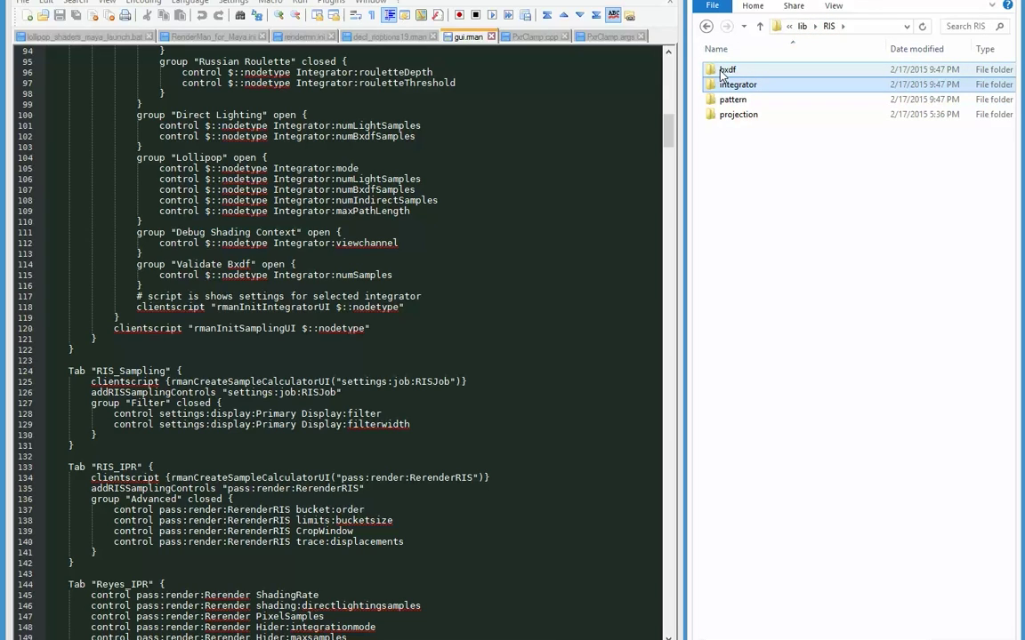
pyautogui.doubleClick(724, 71)
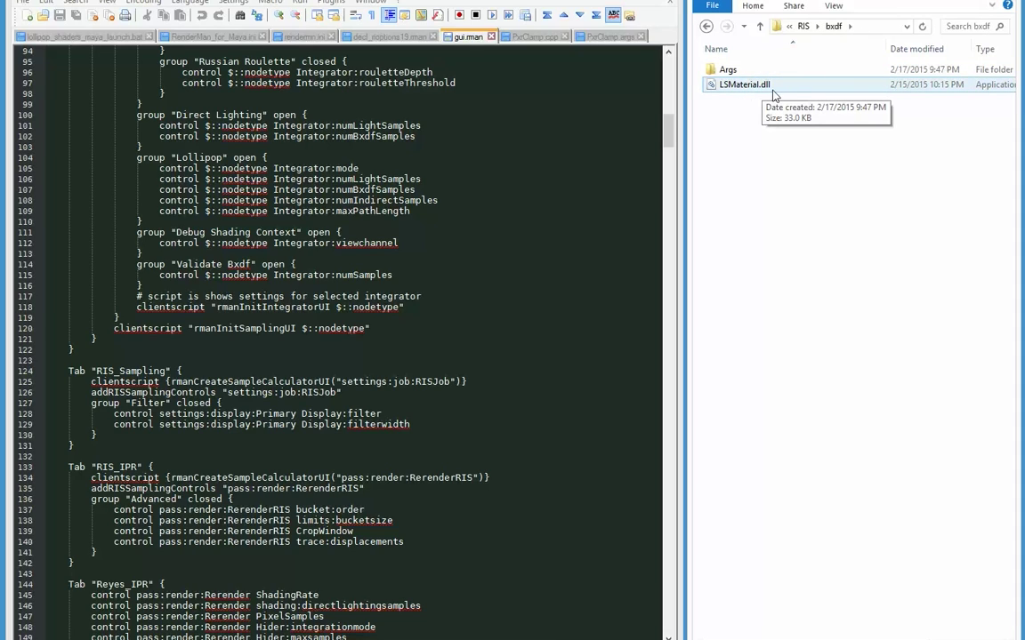
pyautogui.doubleClick(716, 70)
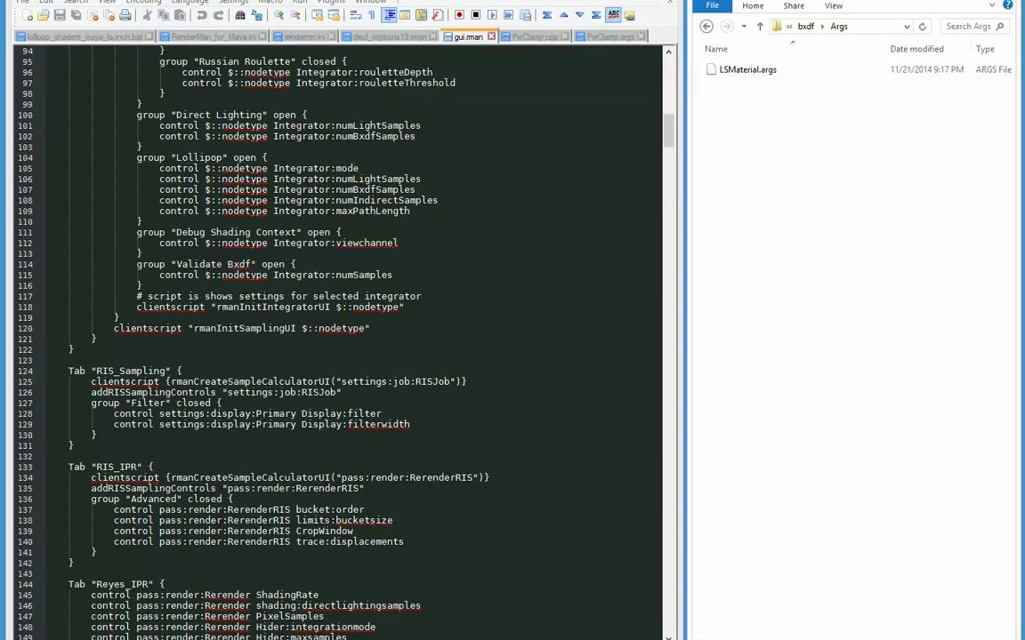
# - Switch to Maya and check the Integrator choices in the RenderMan sampling settings, keeping Lollipop selected
pyautogui.moveTo(267, 637)
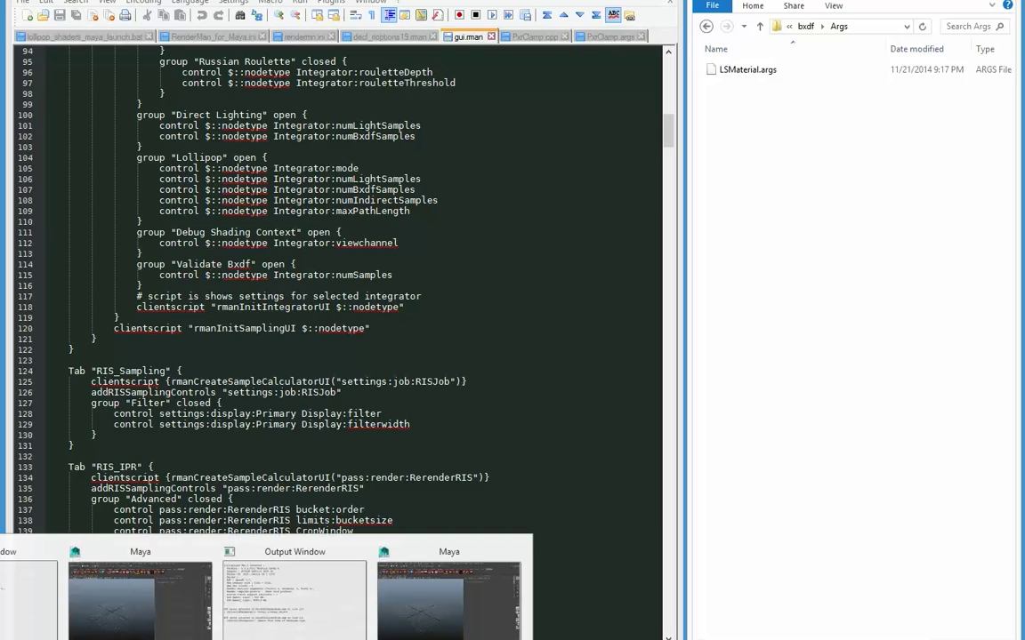
pyautogui.click(417, 610)
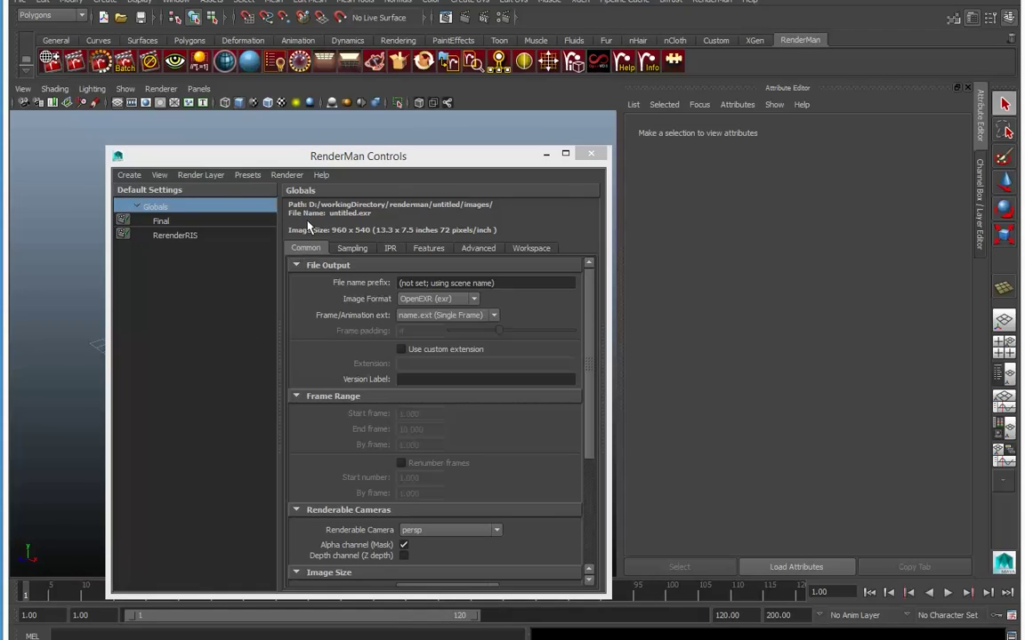
pyautogui.click(351, 249)
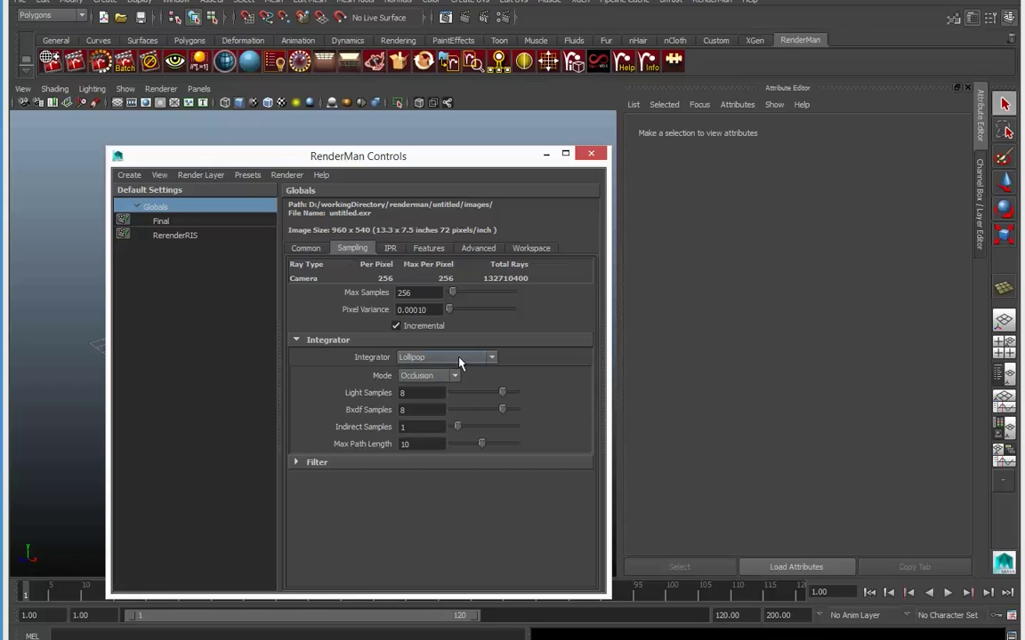
pyautogui.click(492, 358)
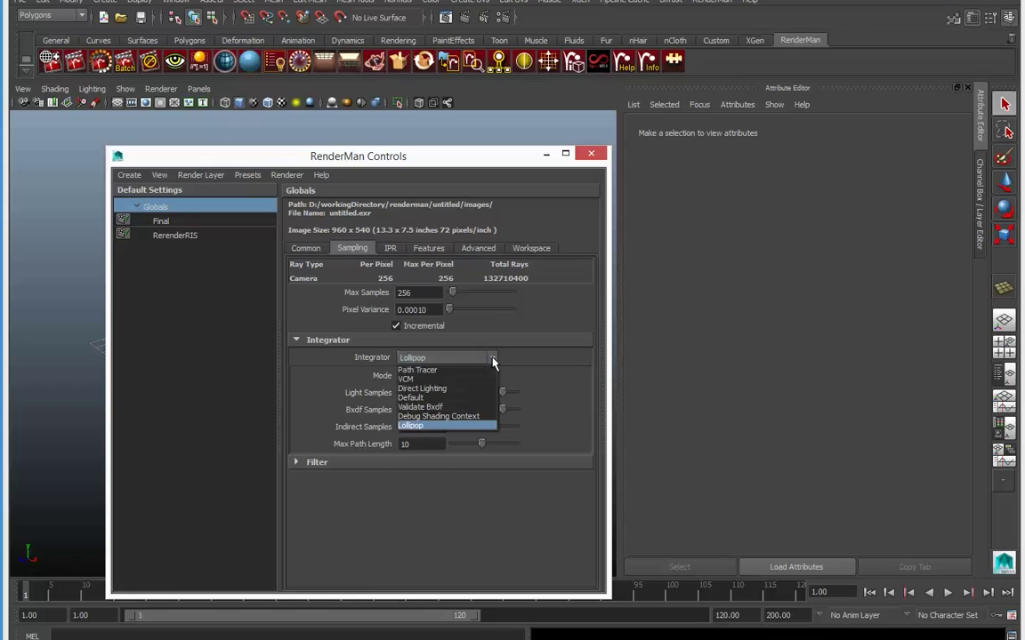
pyautogui.click(450, 427)
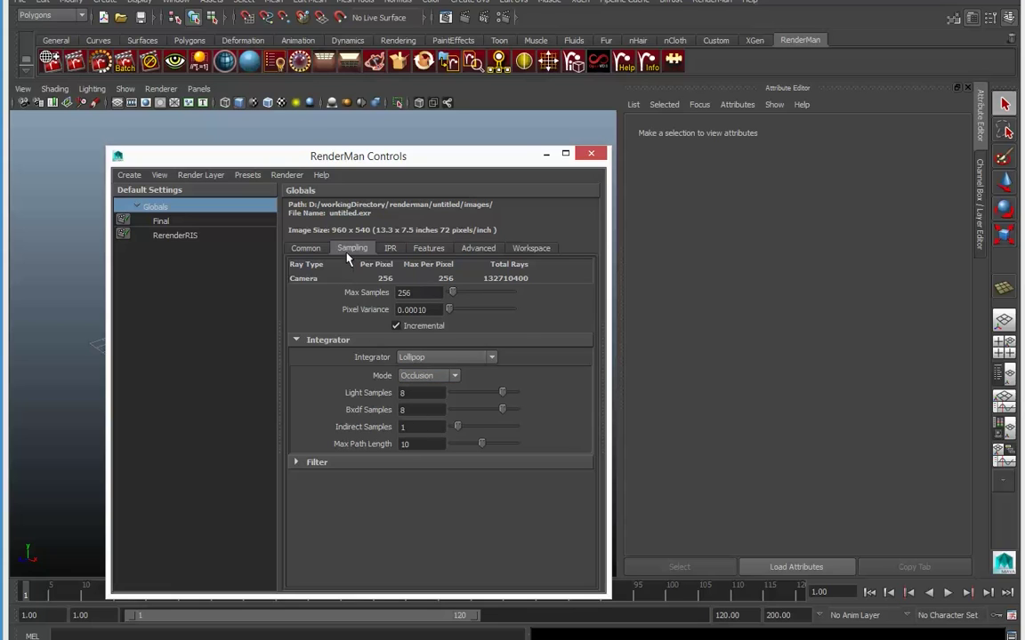
# - Open Hypershade and create an LSMaterial from the RenderMan RIS materials
pyautogui.click(169, 2)
pyautogui.moveTo(200, 34)
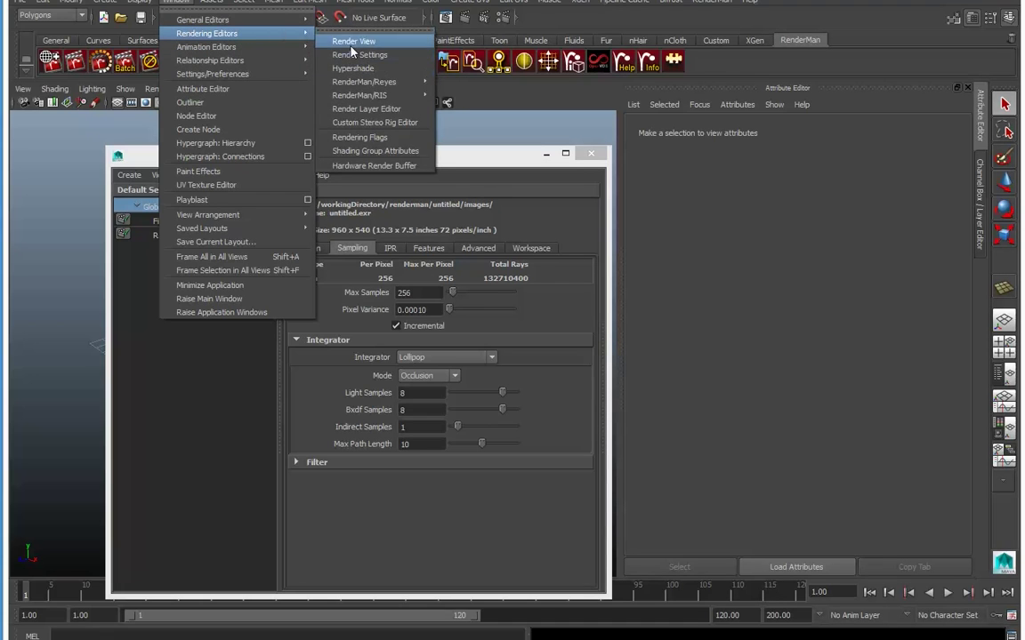
pyautogui.click(349, 55)
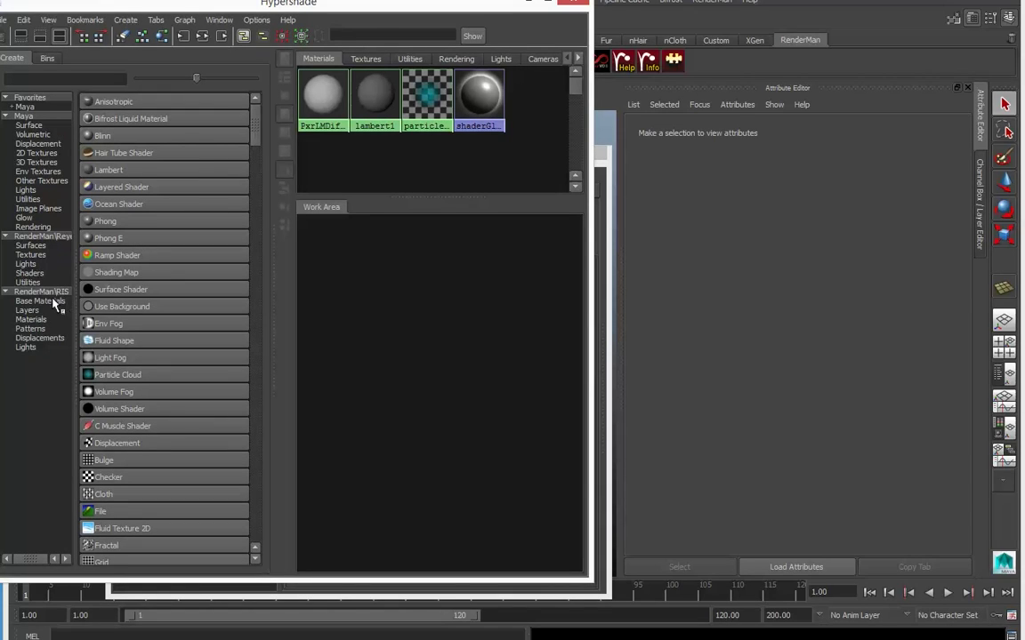
pyautogui.click(32, 320)
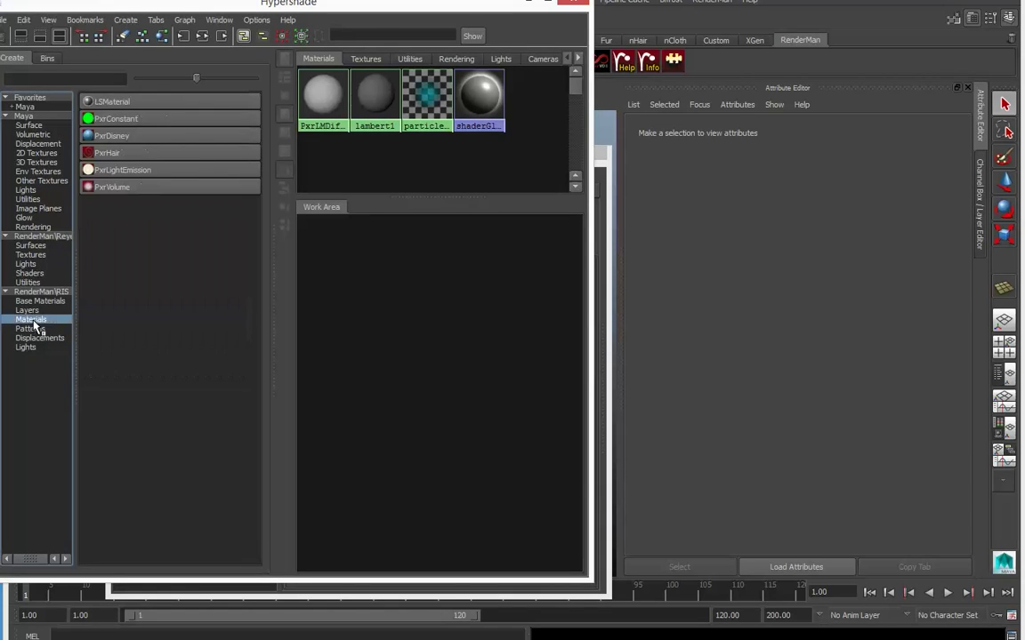
pyautogui.click(93, 104)
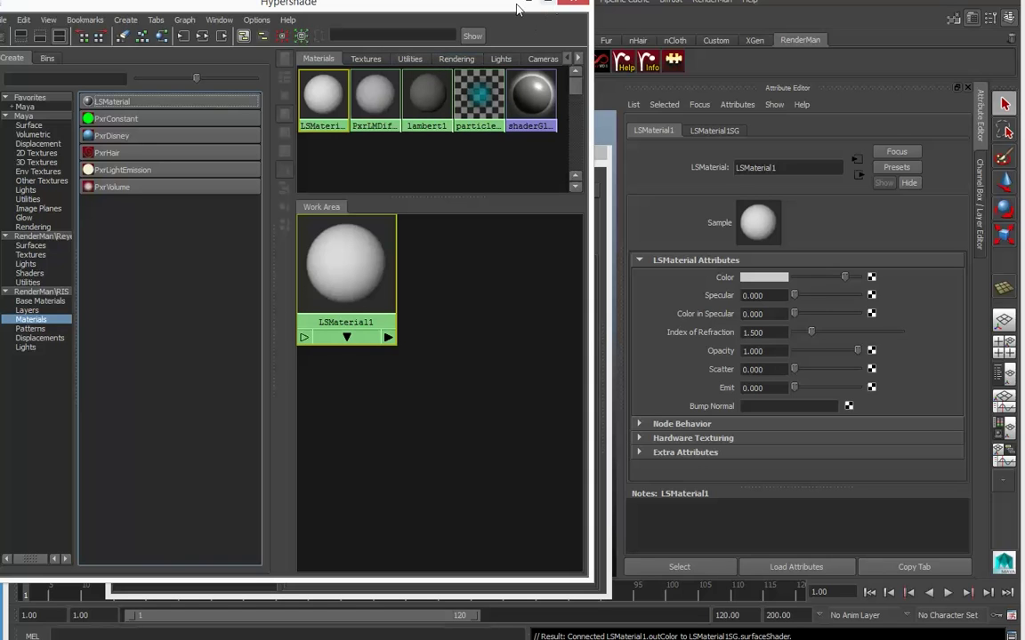
# - Close Hypershade and RenderMan Controls, and start a new scene without saving the untitled one
pyautogui.click(572, 3)
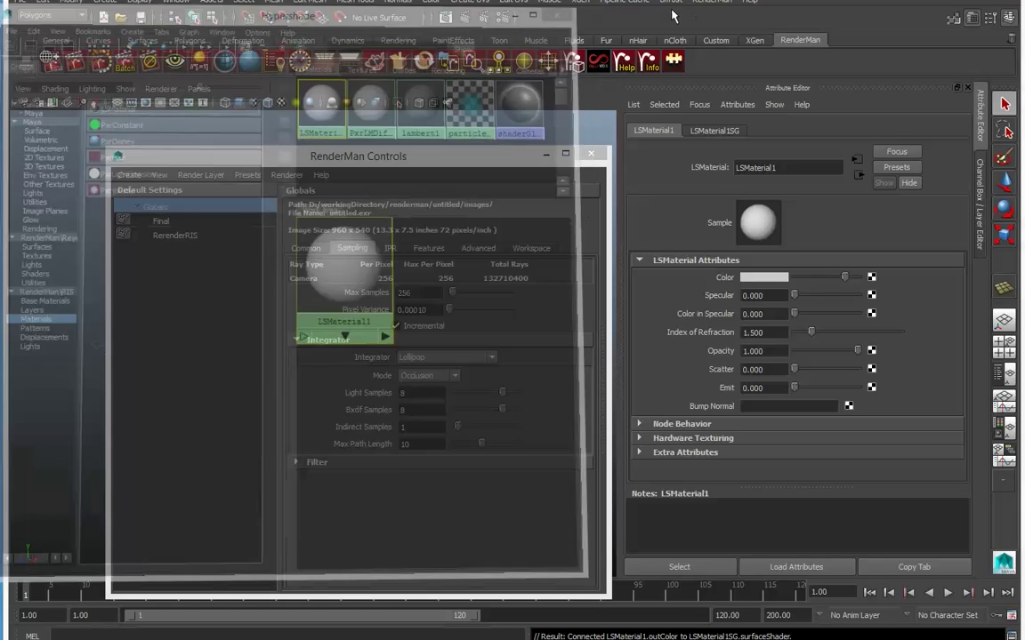
pyautogui.click(591, 154)
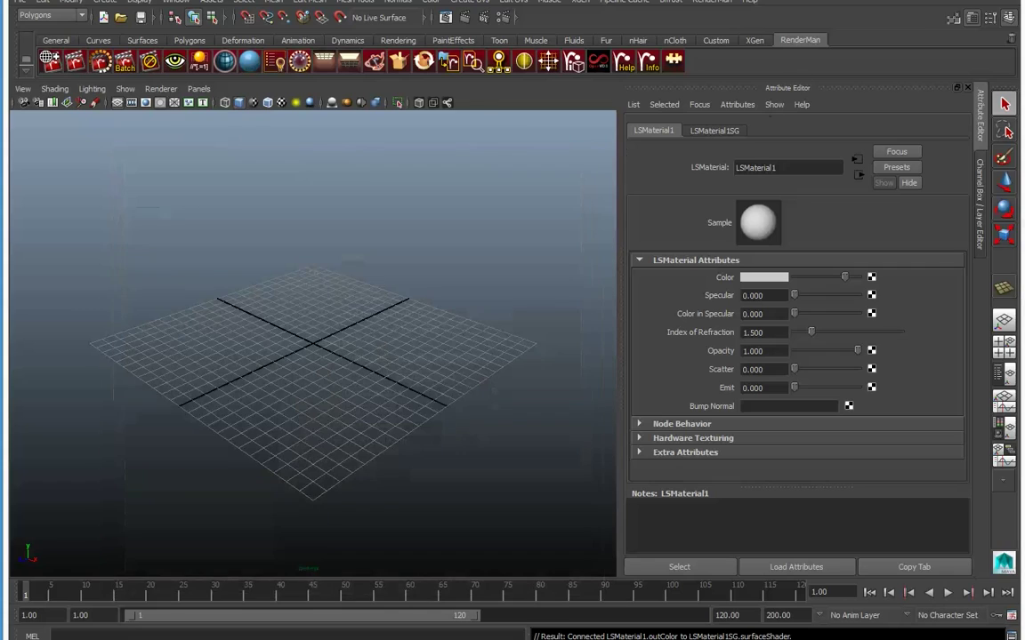
pyautogui.hotkey('ctrl', 'n')
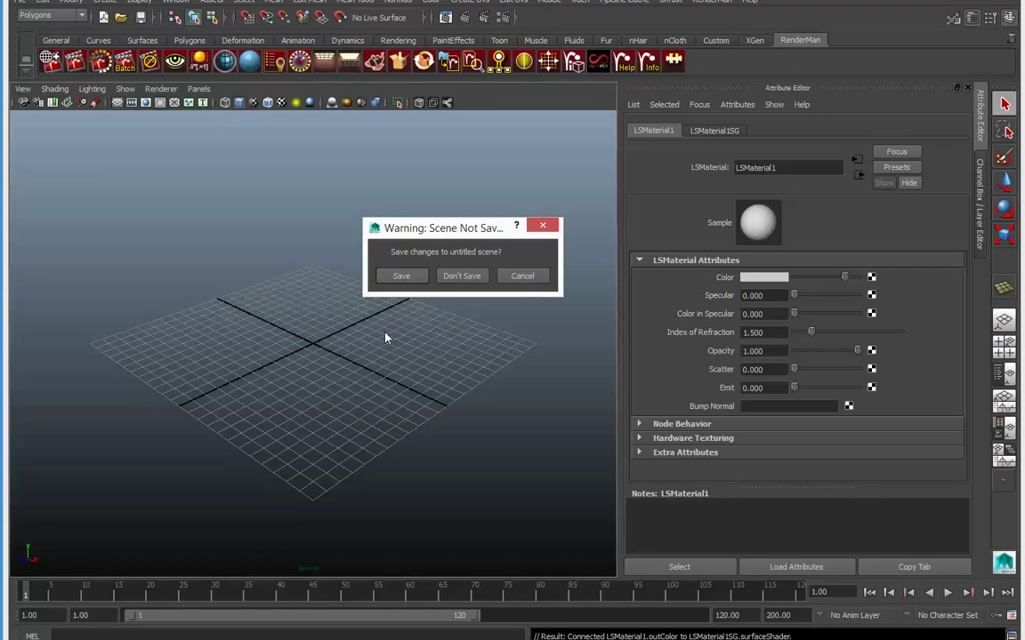
pyautogui.click(461, 275)
# - Switch to the browser showing the Lollipop Shaders RenderMan shader collection
pyautogui.hotkey('alt', 'Tab')
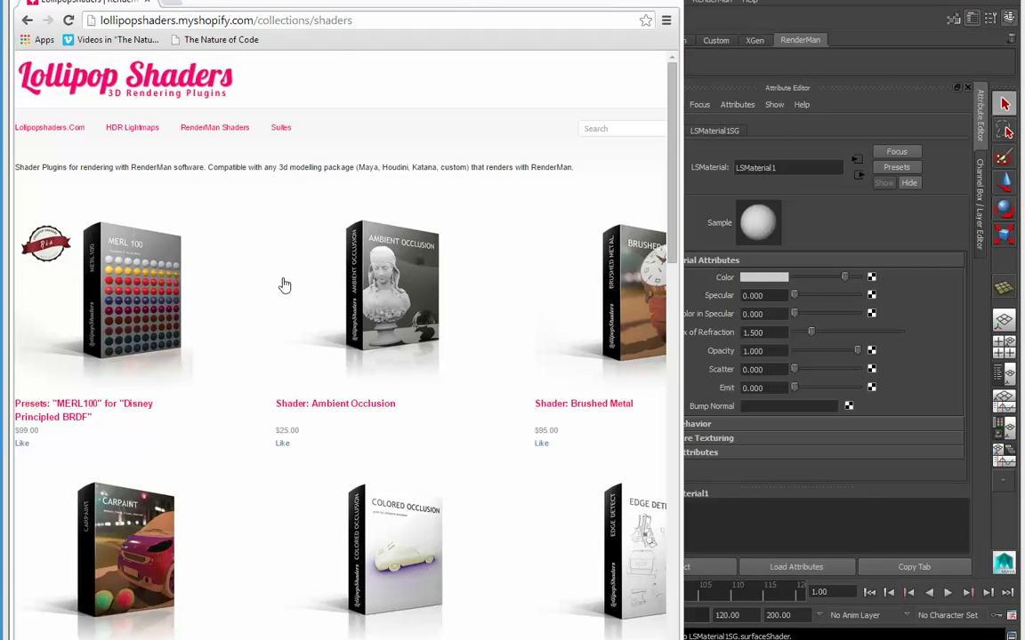